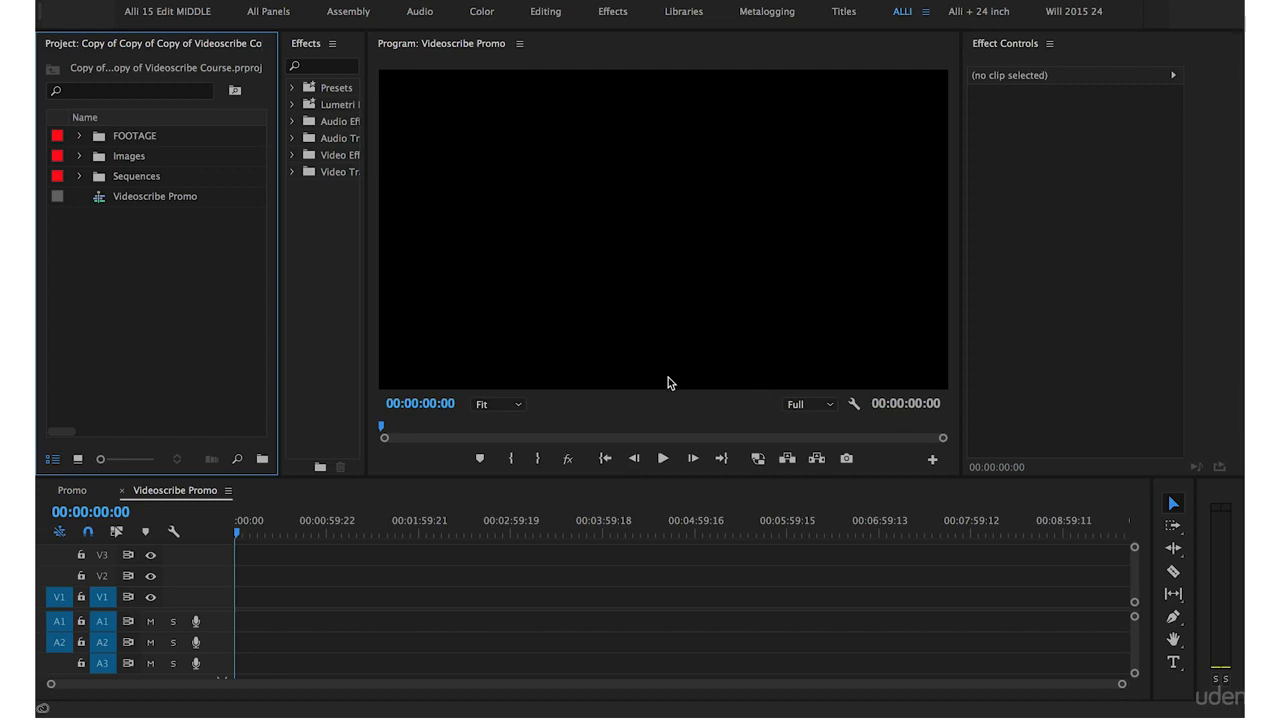
- Import Videoscribe Promo Ver 1.mov and place it on V1 at the start of the sequence, keeping the existing sequence settings
{"action": "right_click", "coordinate": [159, 272]}
{"action": "mouse_move", "coordinate": [177, 358]}
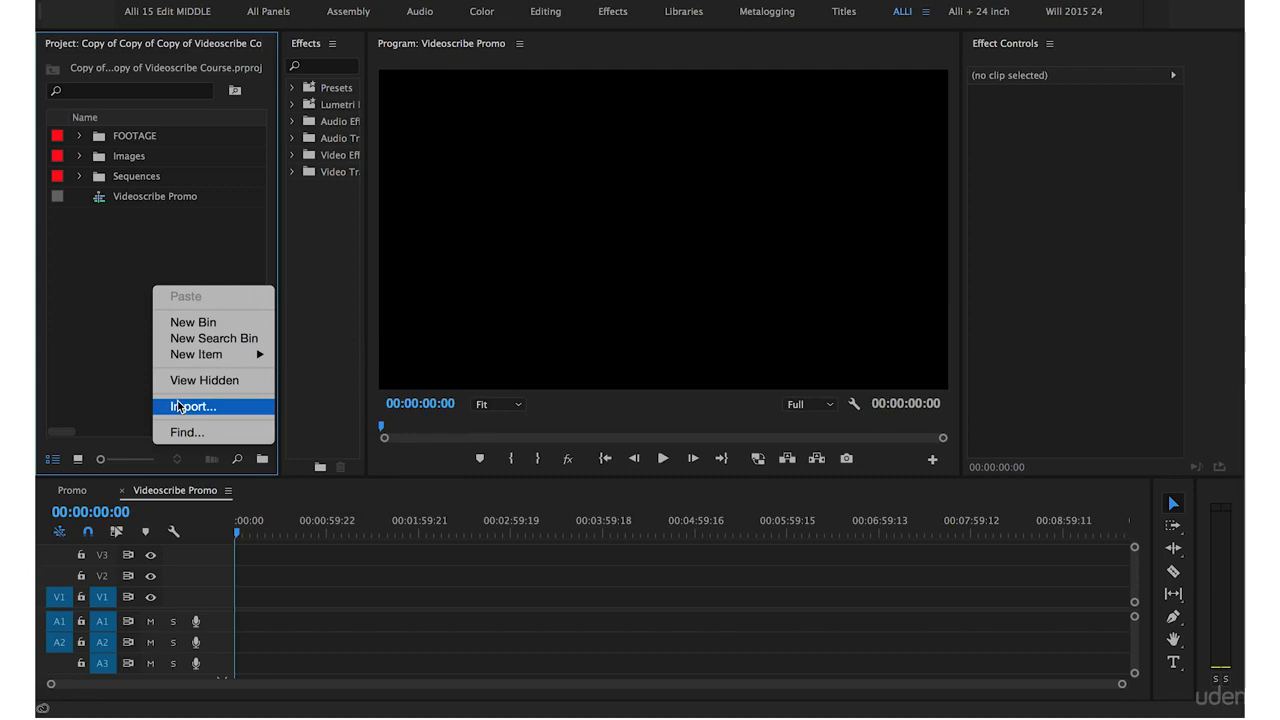
{"action": "left_click", "coordinate": [178, 406]}
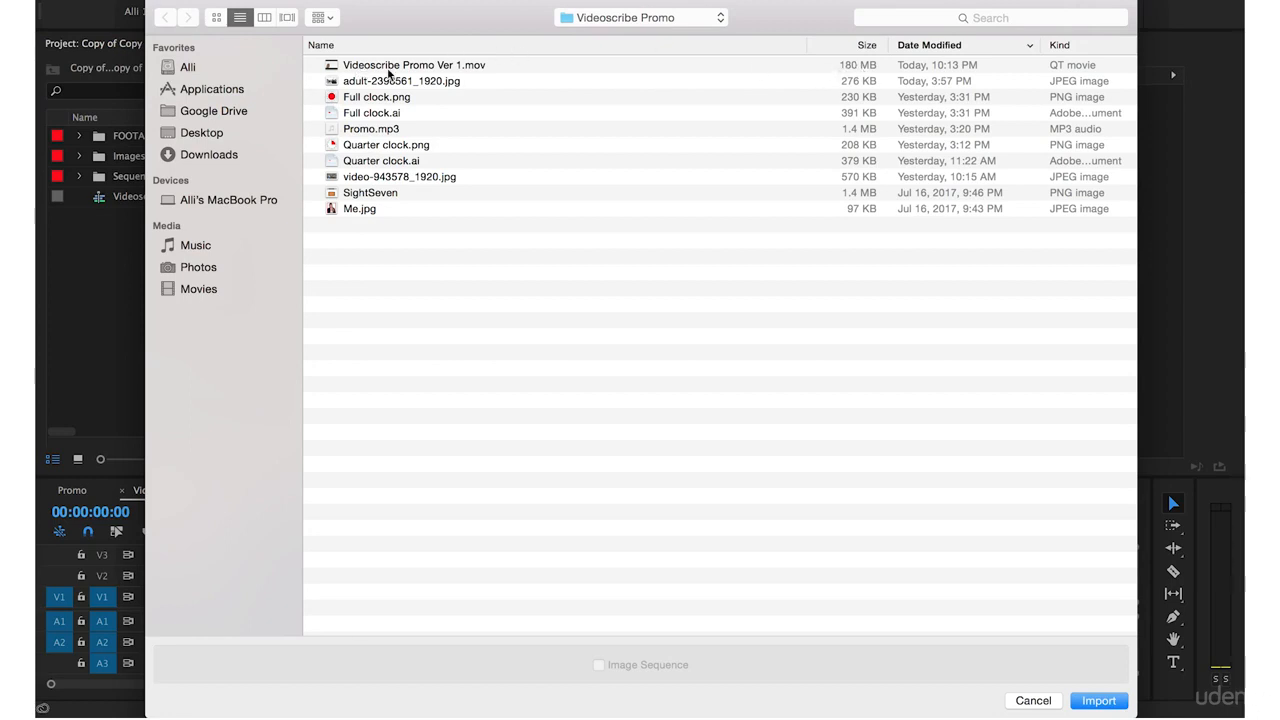
{"action": "left_click", "coordinate": [345, 69]}
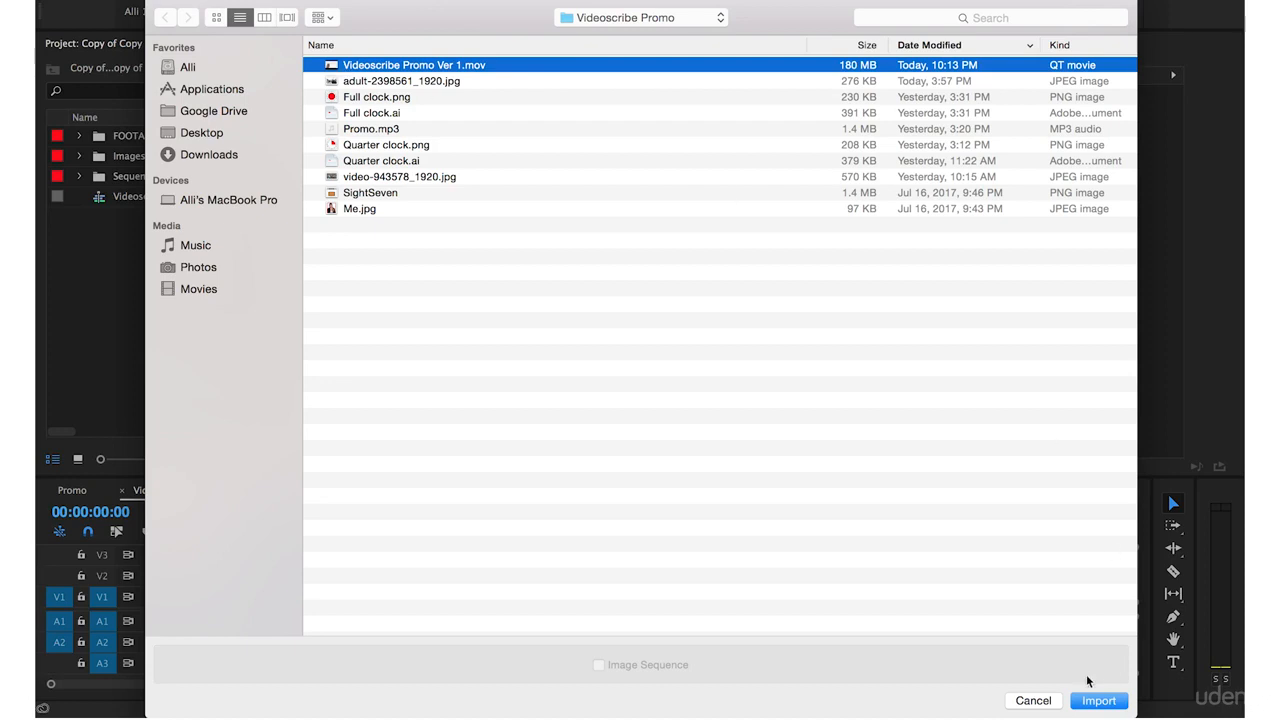
{"action": "left_click", "coordinate": [1097, 701]}
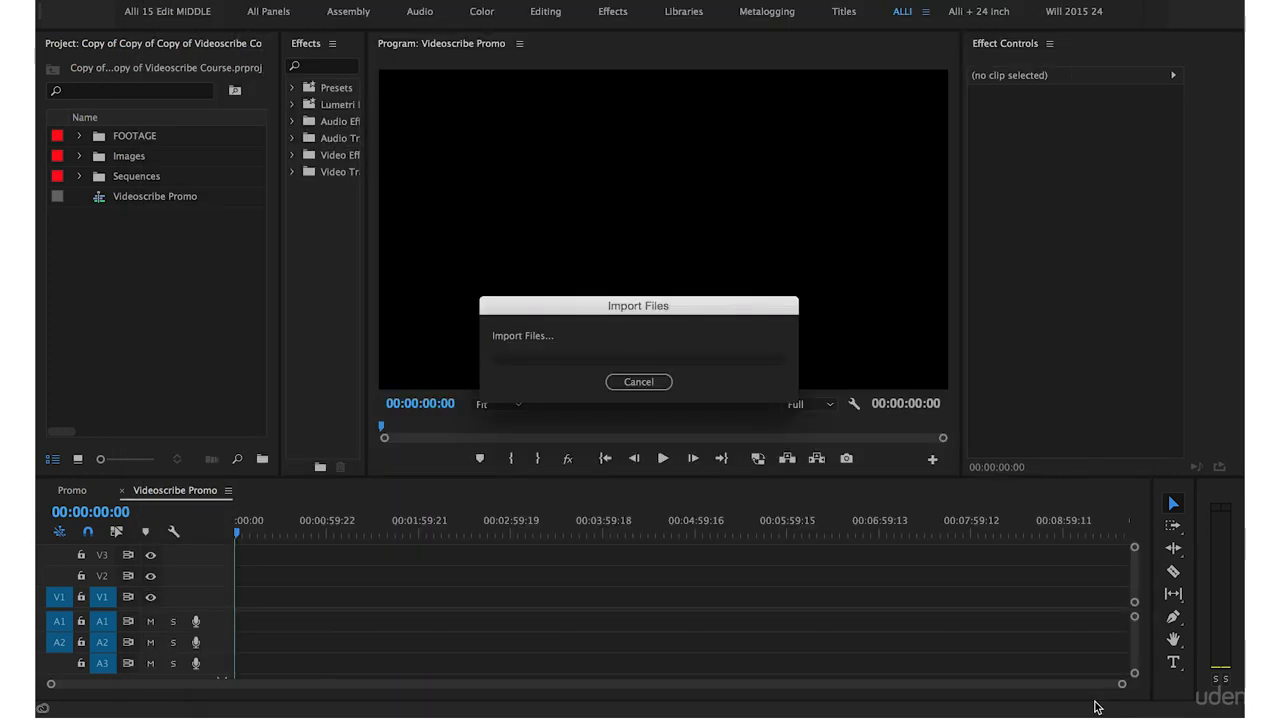
{"action": "left_click_drag", "start_coordinate": [120, 216], "coordinate": [220, 607]}
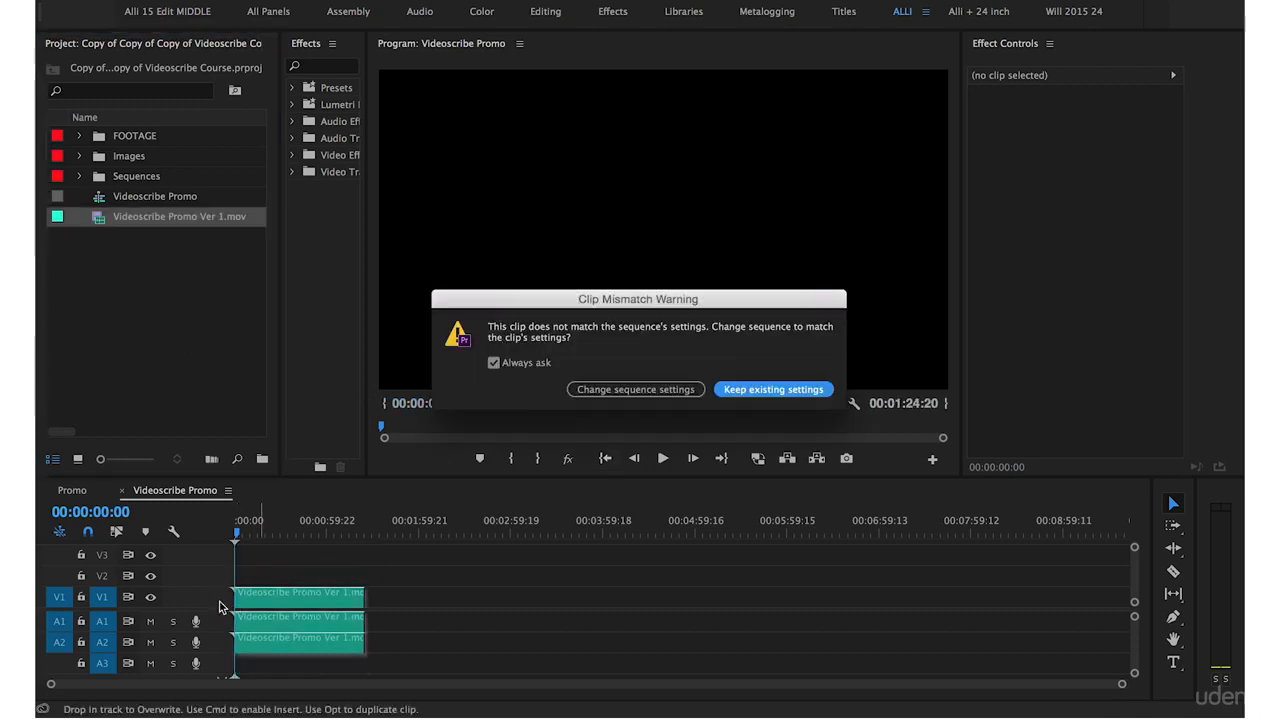
{"action": "left_click", "coordinate": [741, 398]}
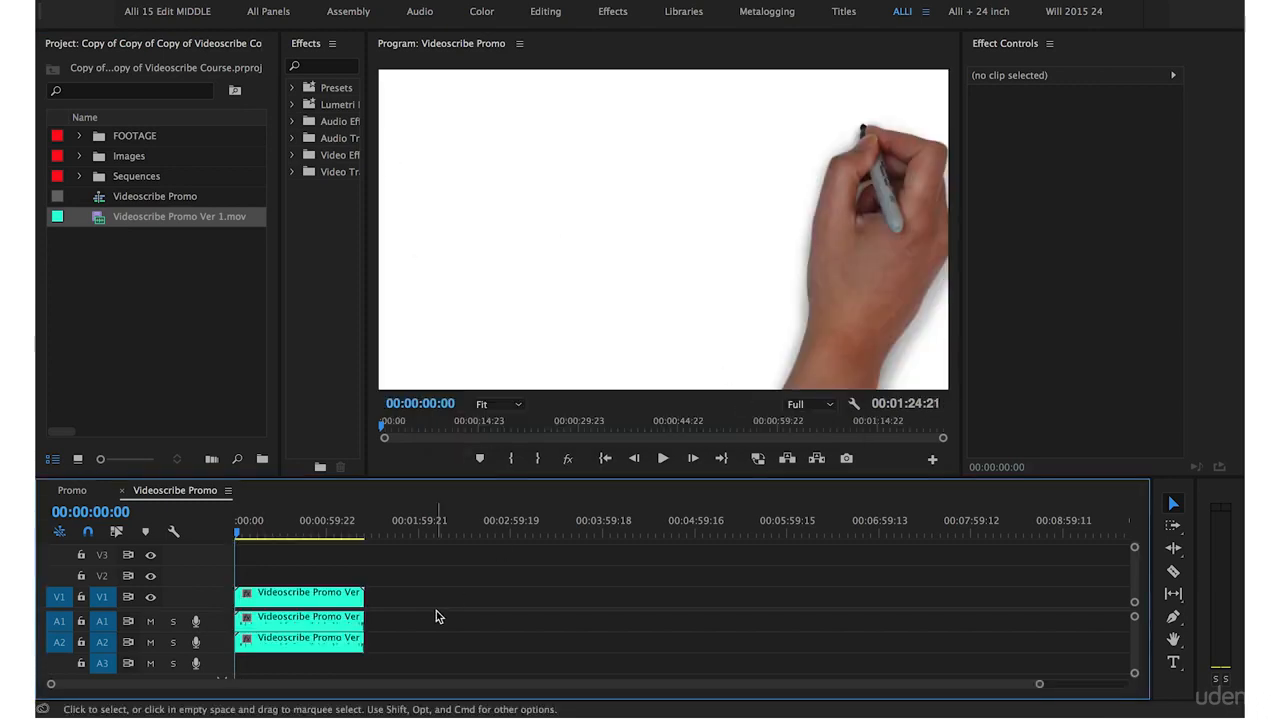
- Examine the promo clip in the timeline, first its audio waveform in close detail and then its whole length
{"action": "key", "text": "equal"}
{"action": "key", "text": "equal"}
{"action": "key", "text": "equal"}
{"action": "key", "text": "equal"}
{"action": "key", "text": "equal"}
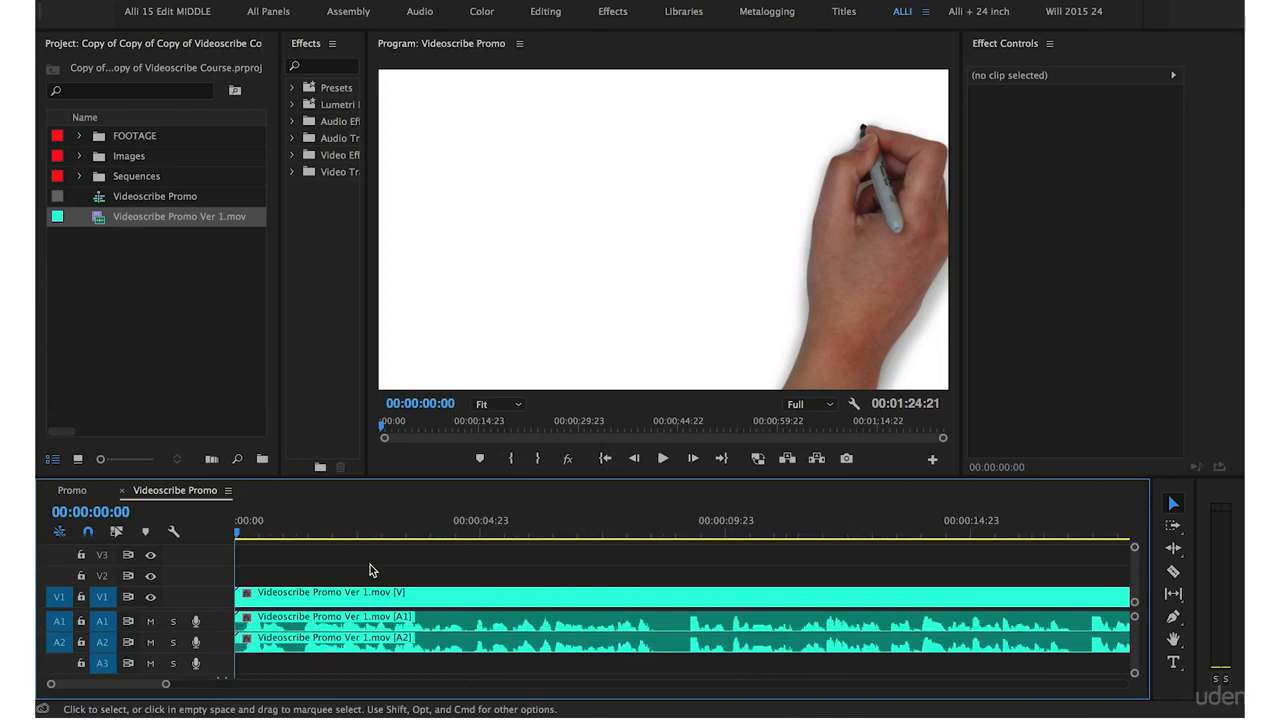
{"action": "key", "text": "minus"}
{"action": "key", "text": "minus"}
{"action": "key", "text": "minus"}
{"action": "key", "text": "minus"}
{"action": "key", "text": "minus"}
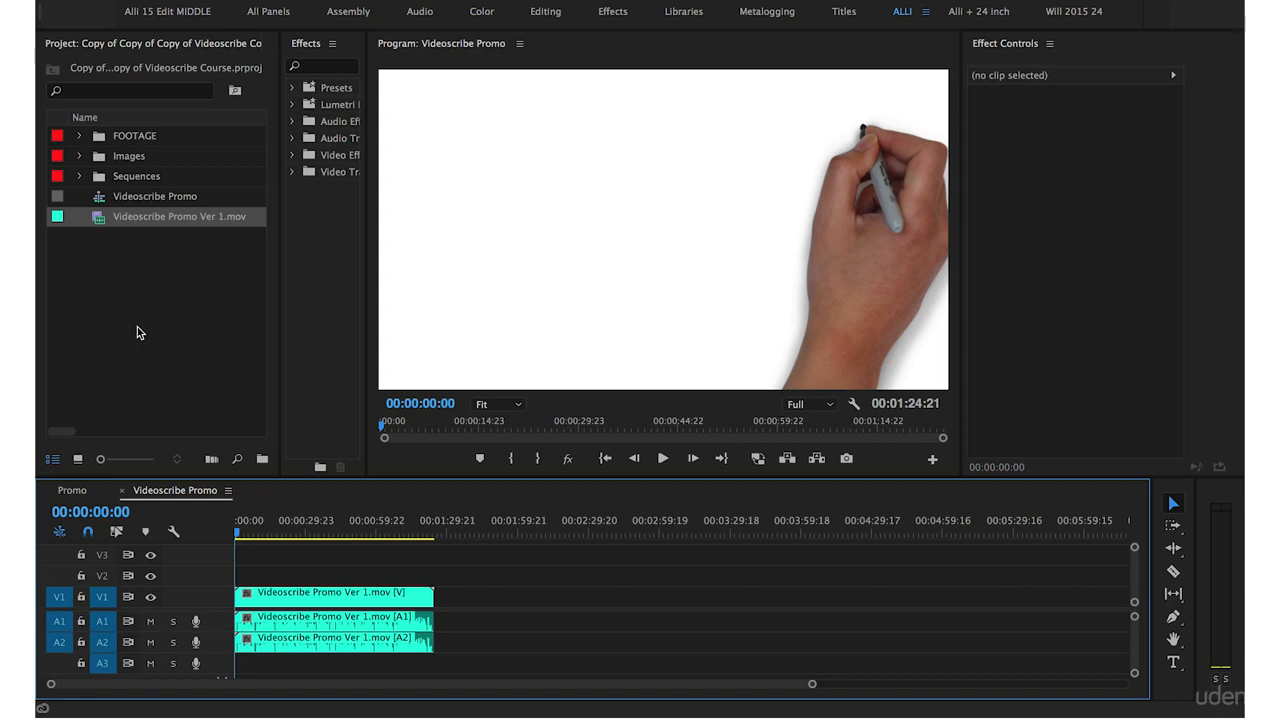
- Import Kick Lee - Call On Me .mp3 and place it at the start of the sequence on the audio tracks below the promo's audio
{"action": "right_click", "coordinate": [137, 327]}
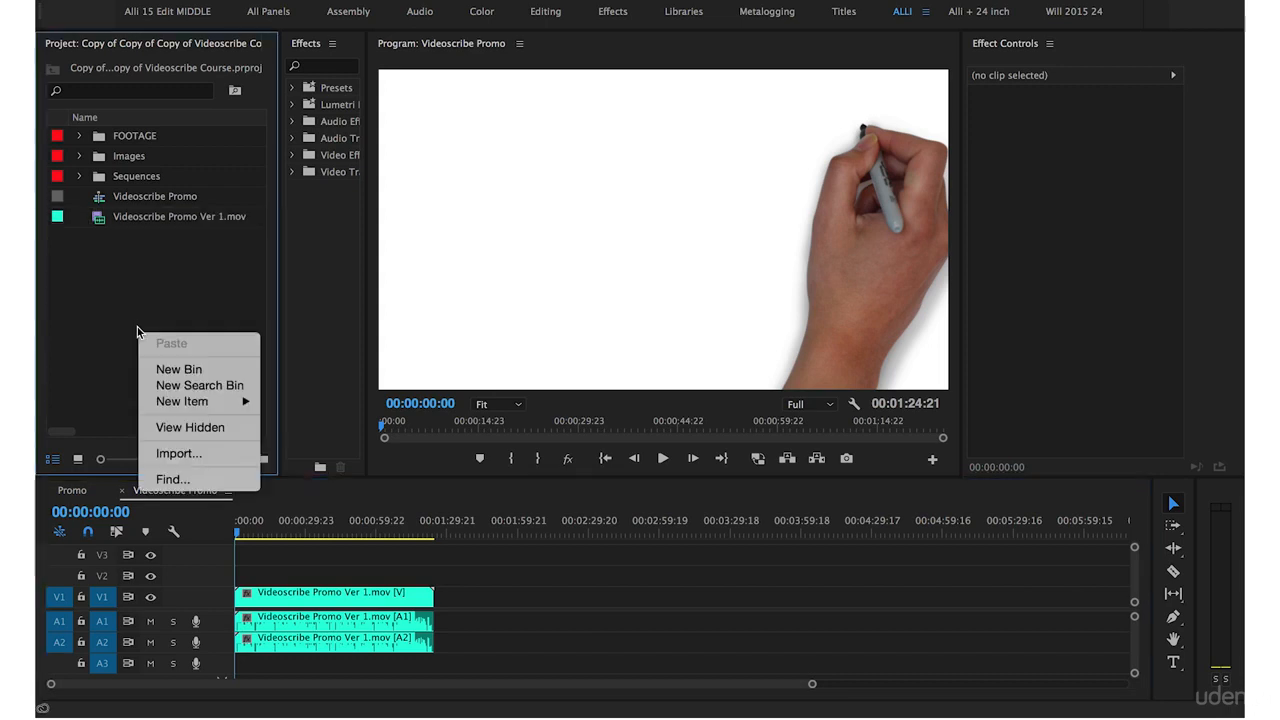
{"action": "left_click", "coordinate": [172, 454]}
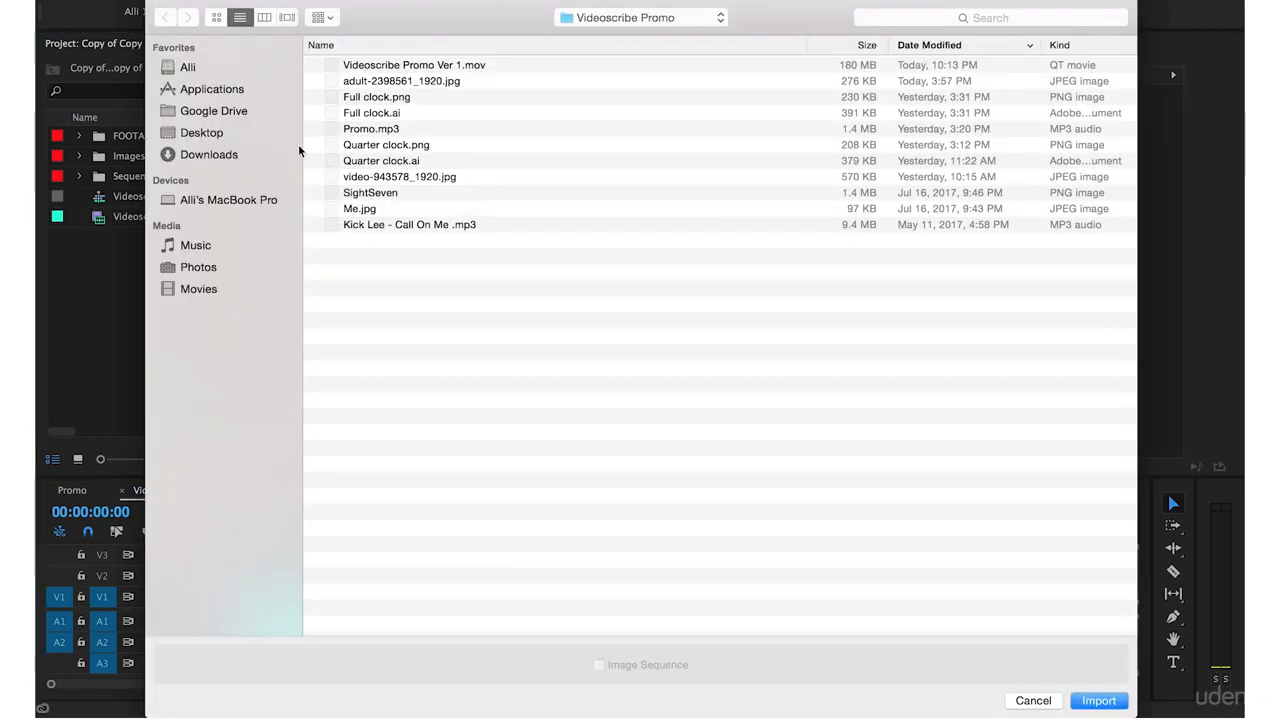
{"action": "left_click", "coordinate": [351, 228]}
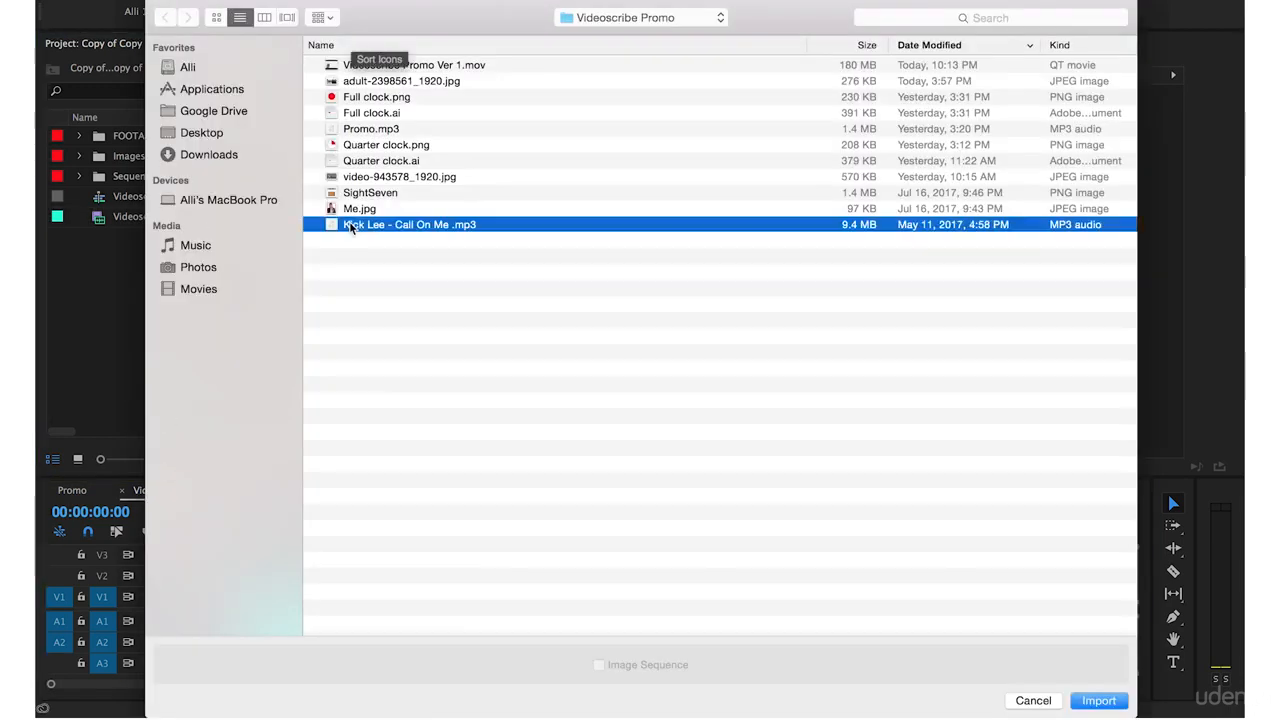
{"action": "left_click", "coordinate": [1097, 701]}
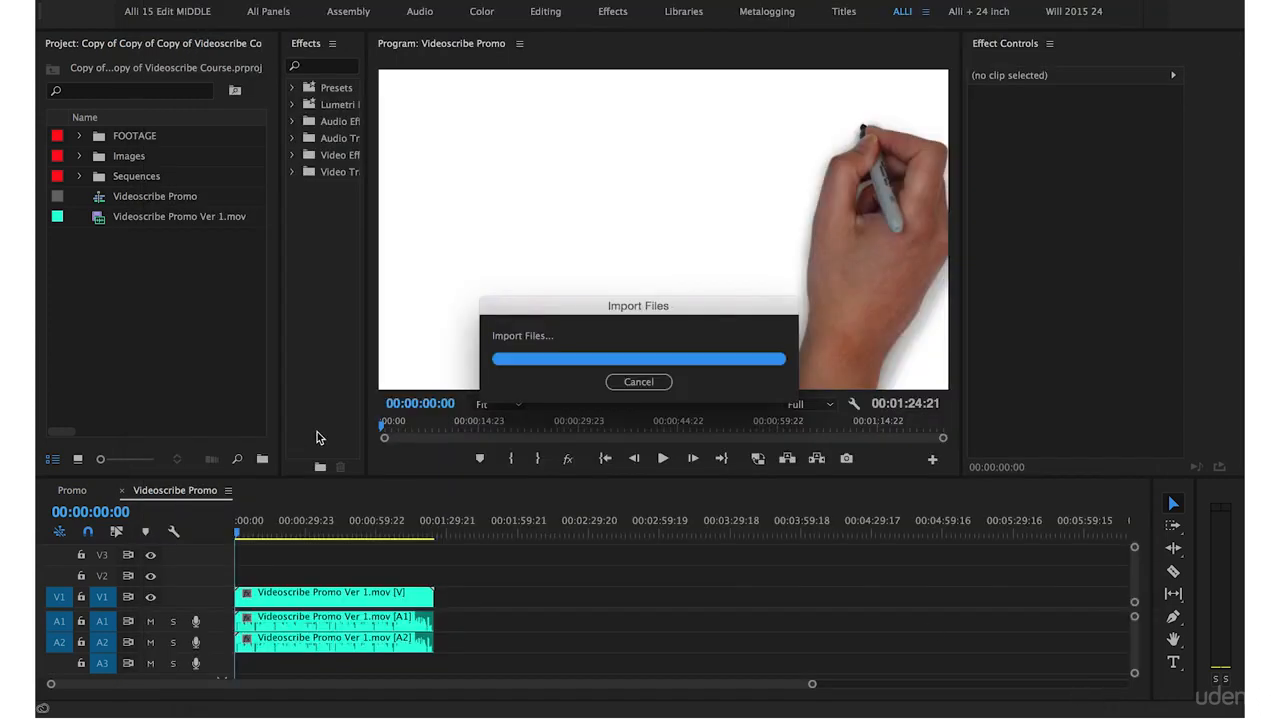
{"action": "left_click_drag", "start_coordinate": [262, 479], "coordinate": [310, 396]}
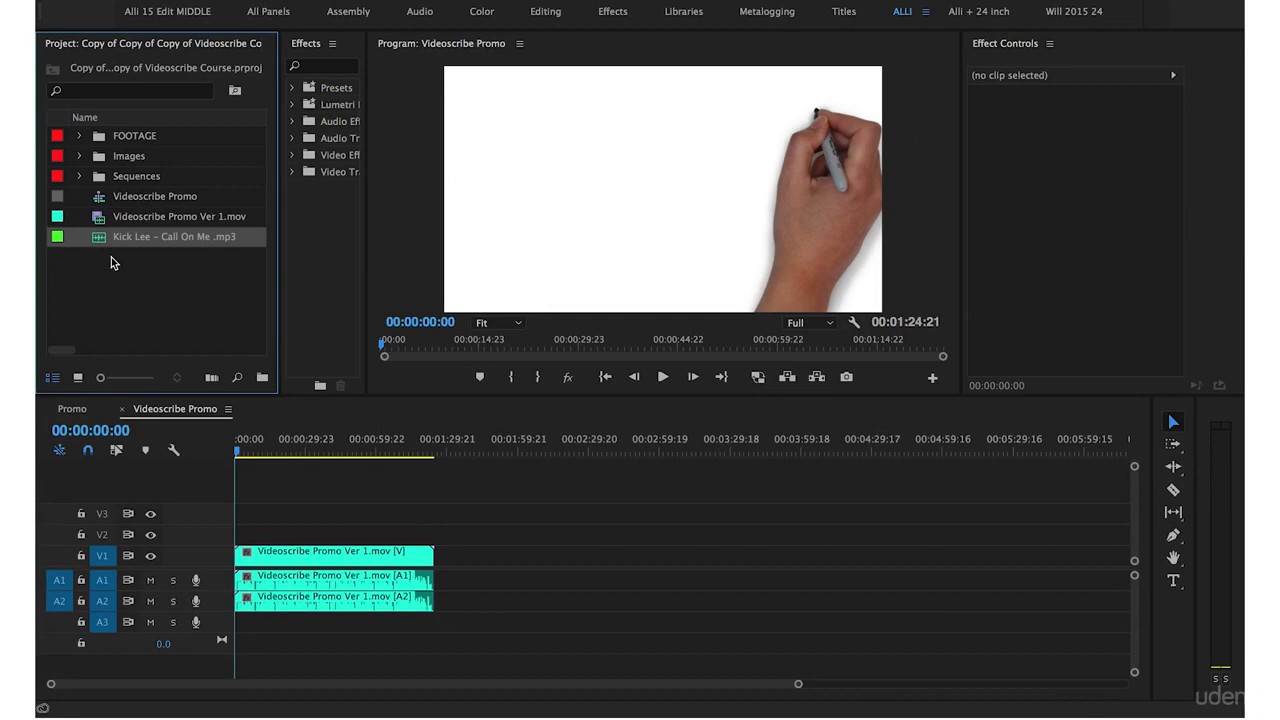
{"action": "left_click_drag", "start_coordinate": [102, 240], "coordinate": [230, 630]}
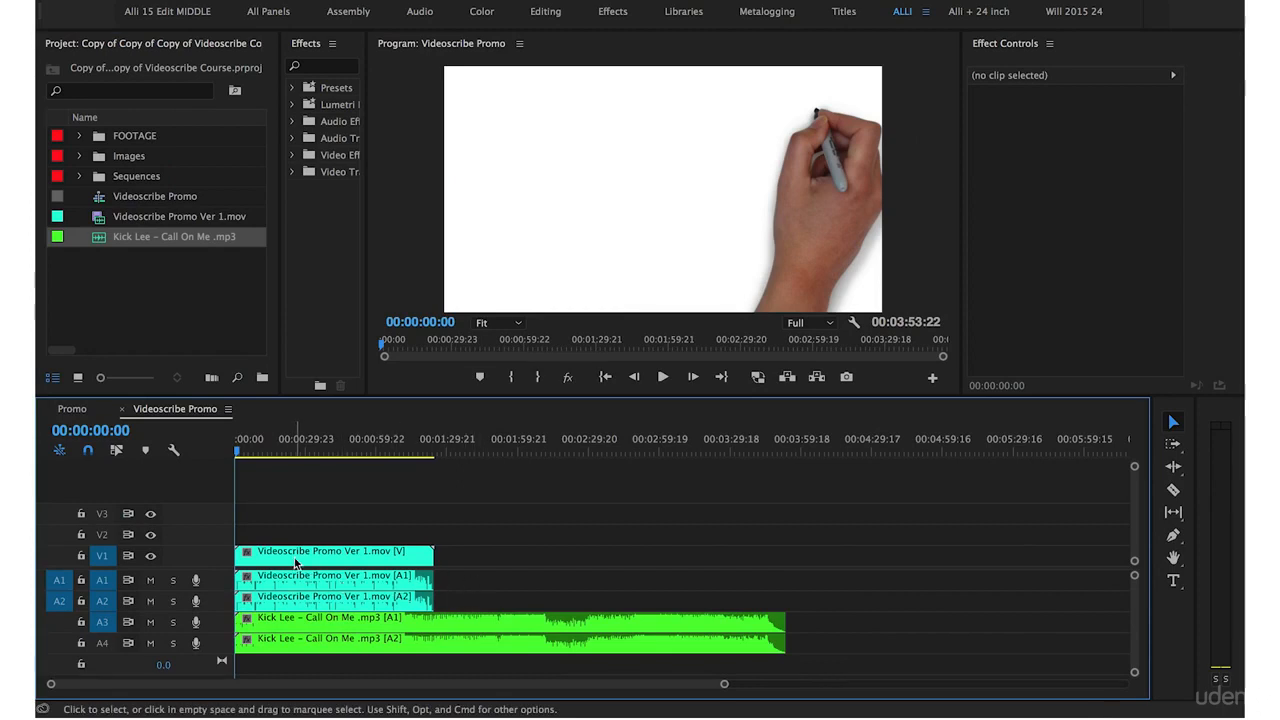
- Adjust the audio gain of both music clips by -14 dB
{"action": "key", "text": "="}
{"action": "key", "text": "="}
{"action": "key", "text": "="}
{"action": "key", "text": "="}
{"action": "key", "text": "="}
{"action": "key", "text": "="}
{"action": "key", "text": "="}
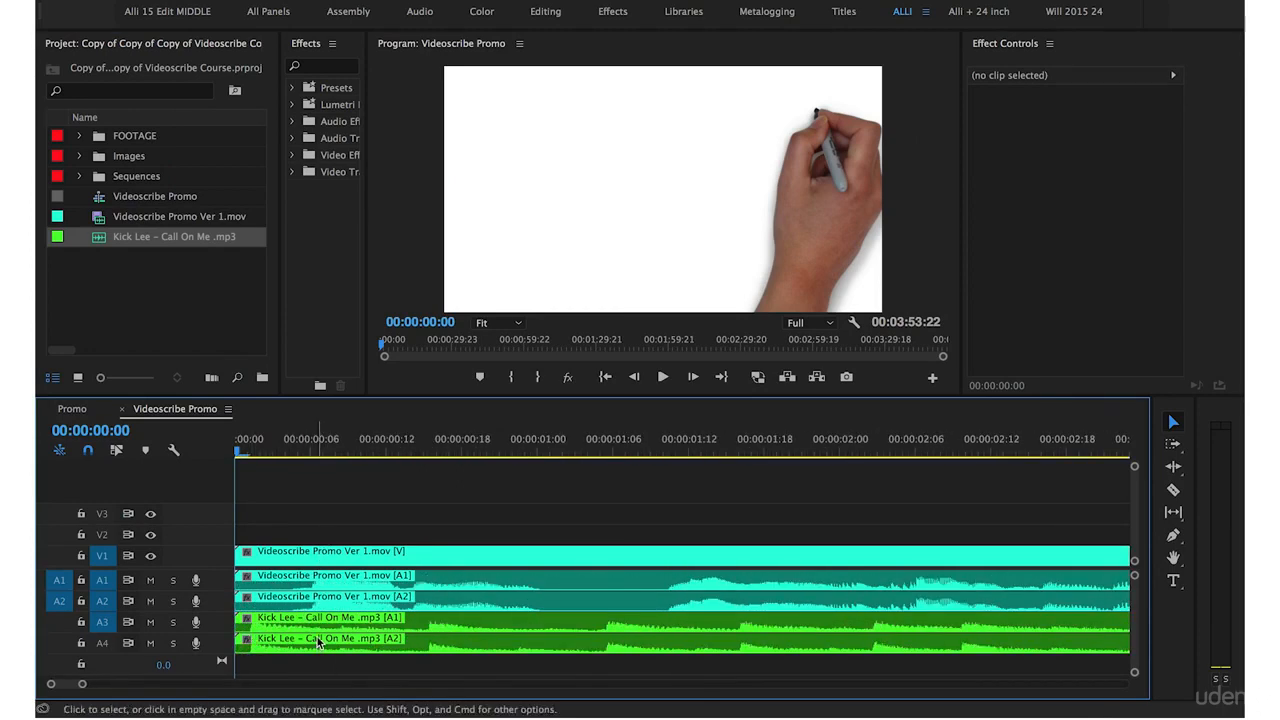
{"action": "left_click", "coordinate": [337, 641], "text": "shift"}
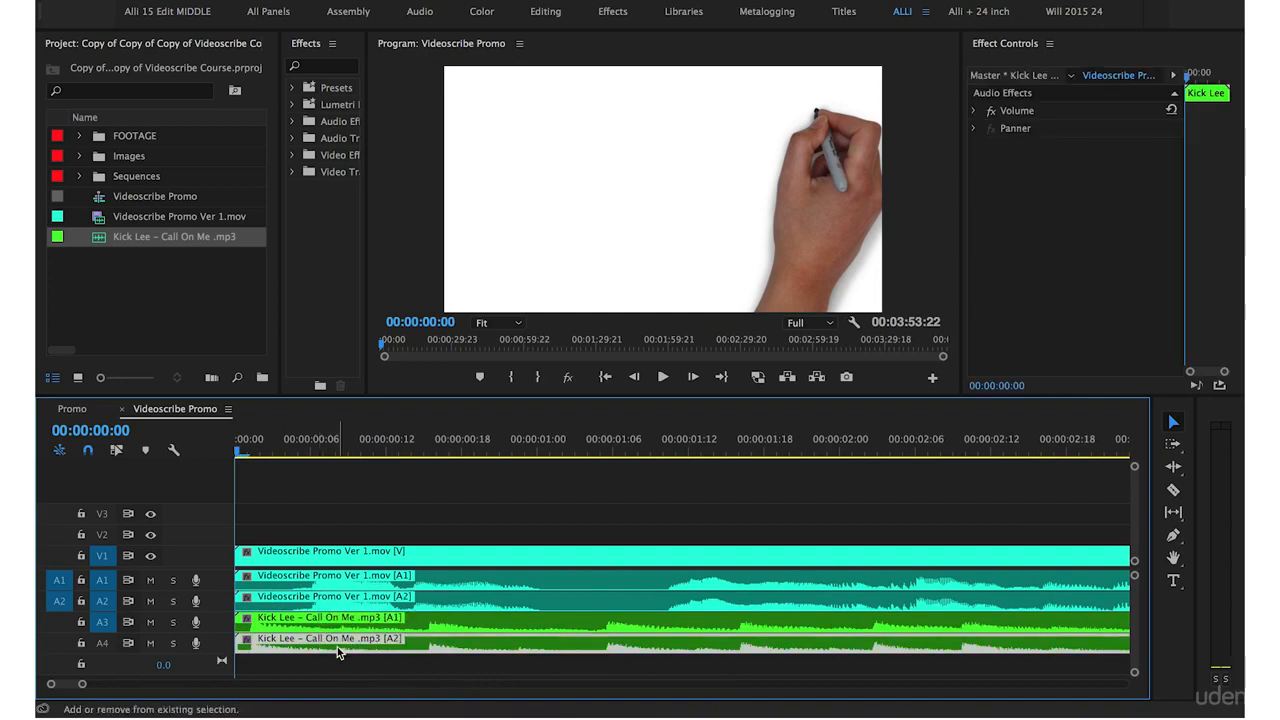
{"action": "left_click", "coordinate": [337, 620], "text": "shift"}
{"action": "right_click", "coordinate": [336, 623]}
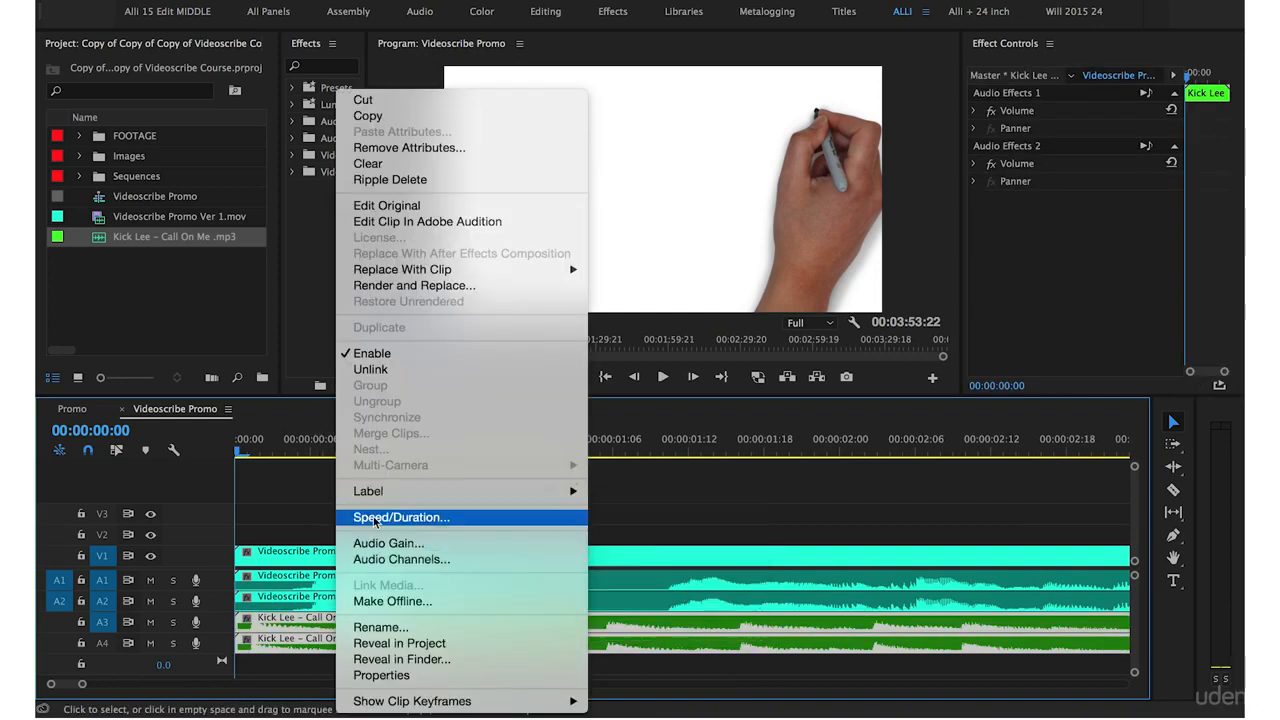
{"action": "left_click", "coordinate": [378, 542]}
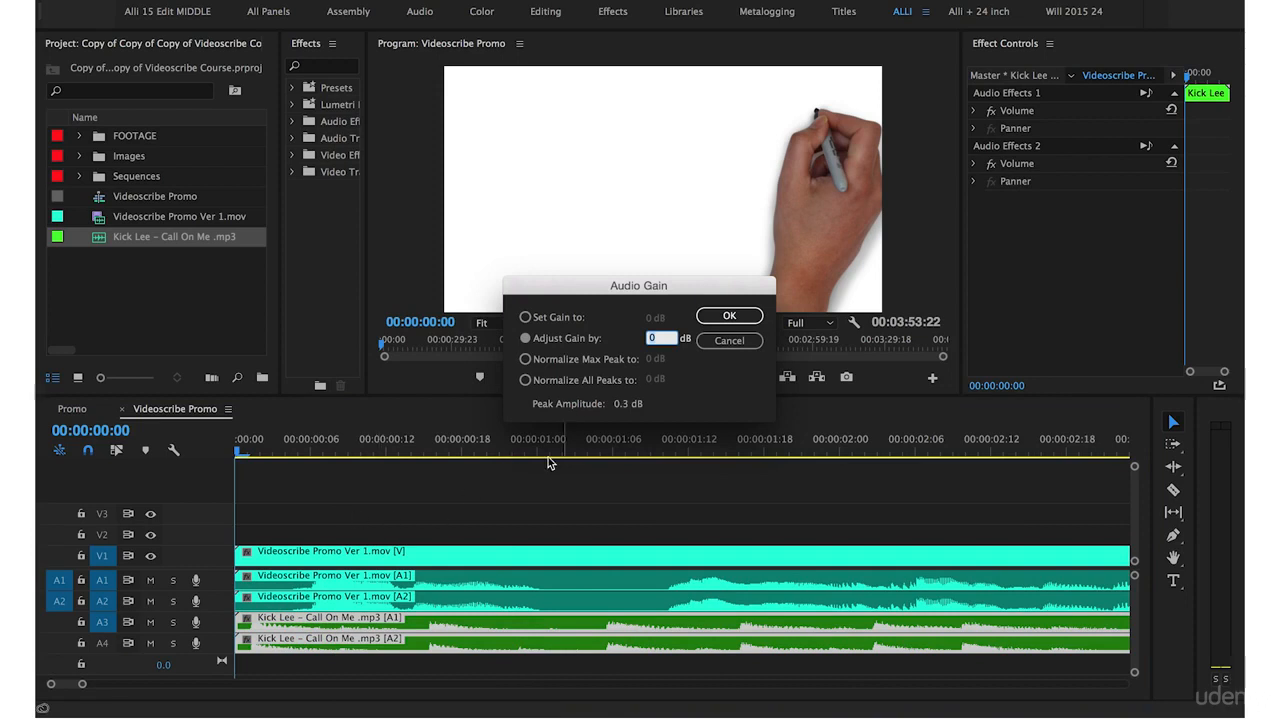
{"action": "type", "text": "-14"}
{"action": "key", "text": "Return"}
- Play the sequence from its beginning to judge the music level under the narration
{"action": "key", "text": "minus"}
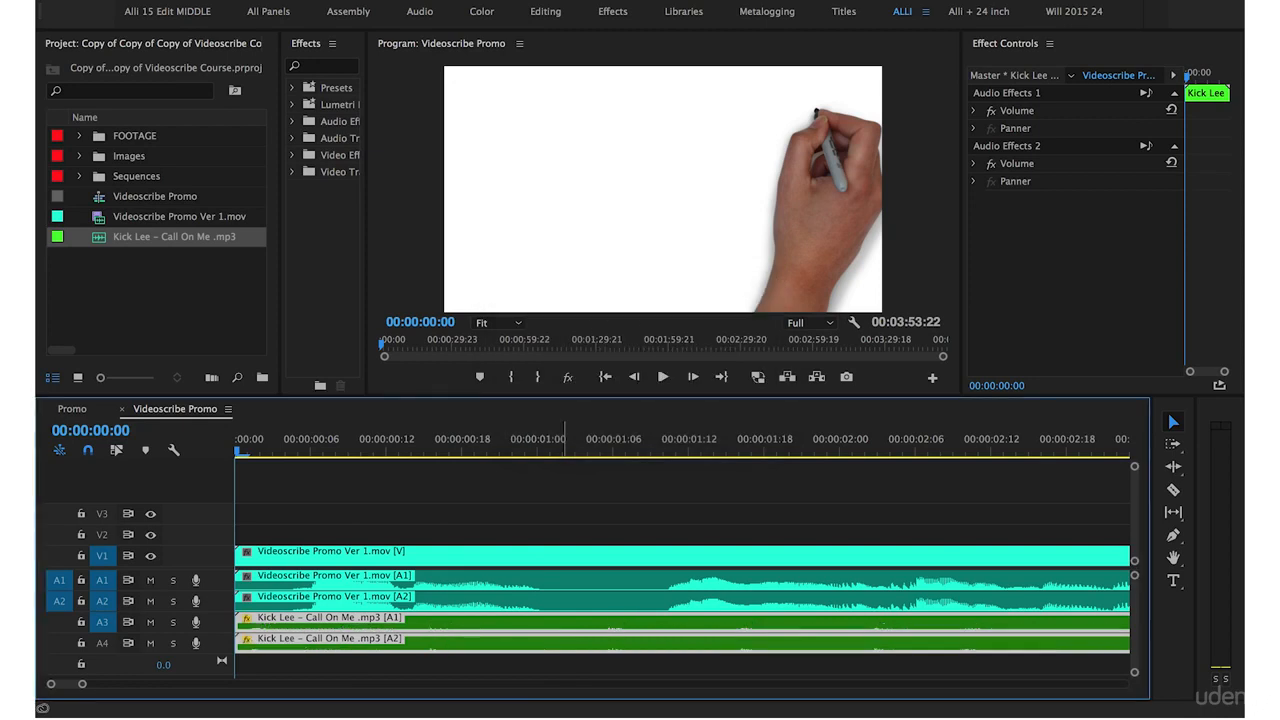
{"action": "left_click", "coordinate": [313, 524]}
{"action": "key", "text": "minus"}
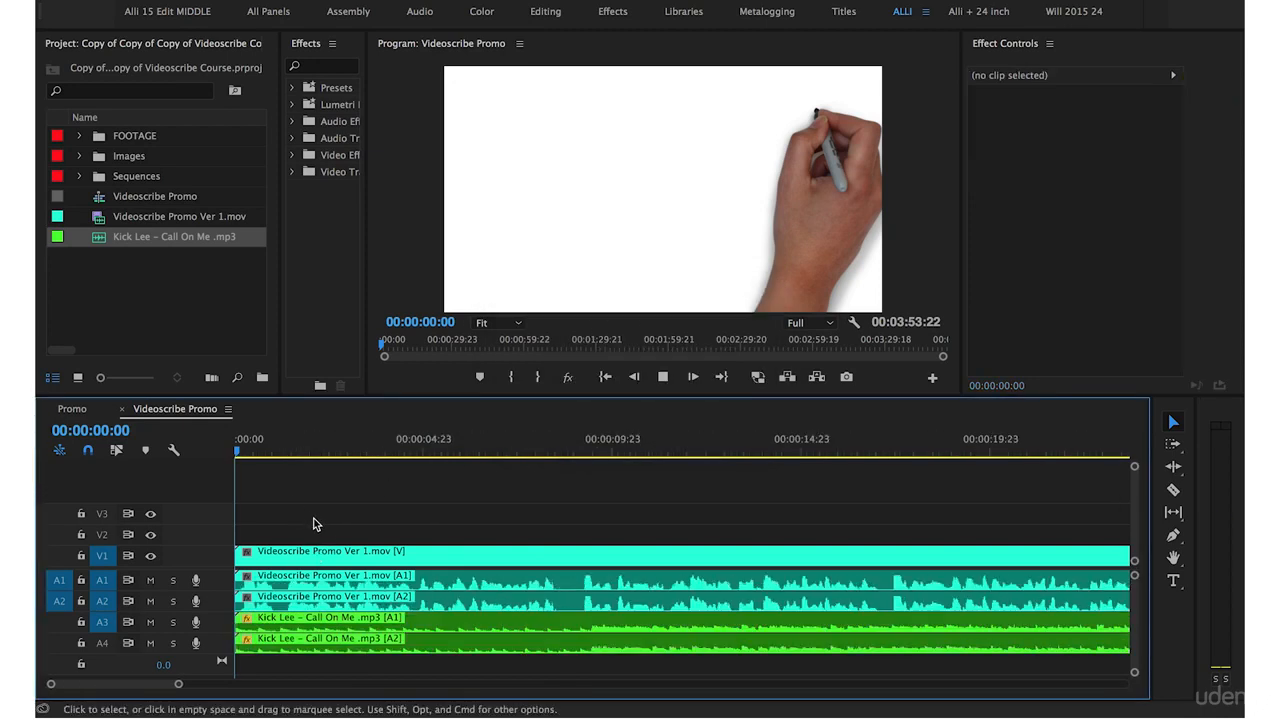
{"action": "key", "text": "equal"}
{"action": "key", "text": "space"}
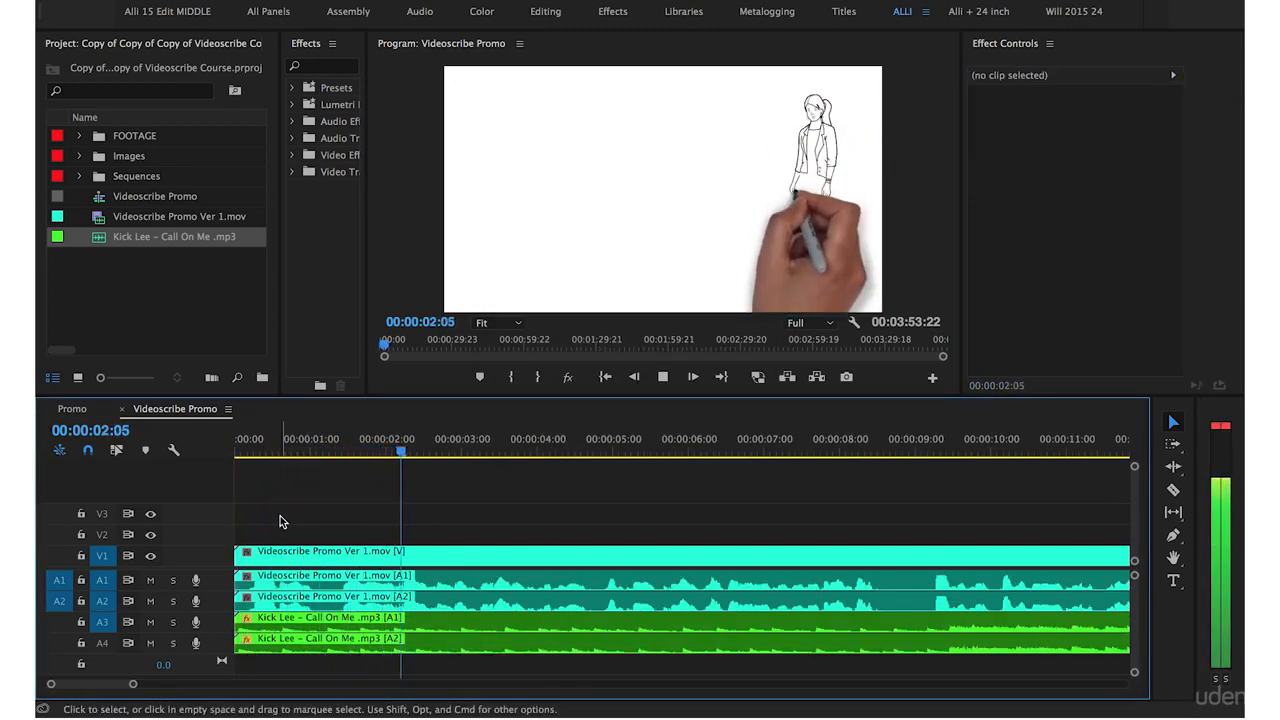
{"action": "key", "text": "minus"}
{"action": "key", "text": "minus"}
{"action": "key", "text": "minus"}
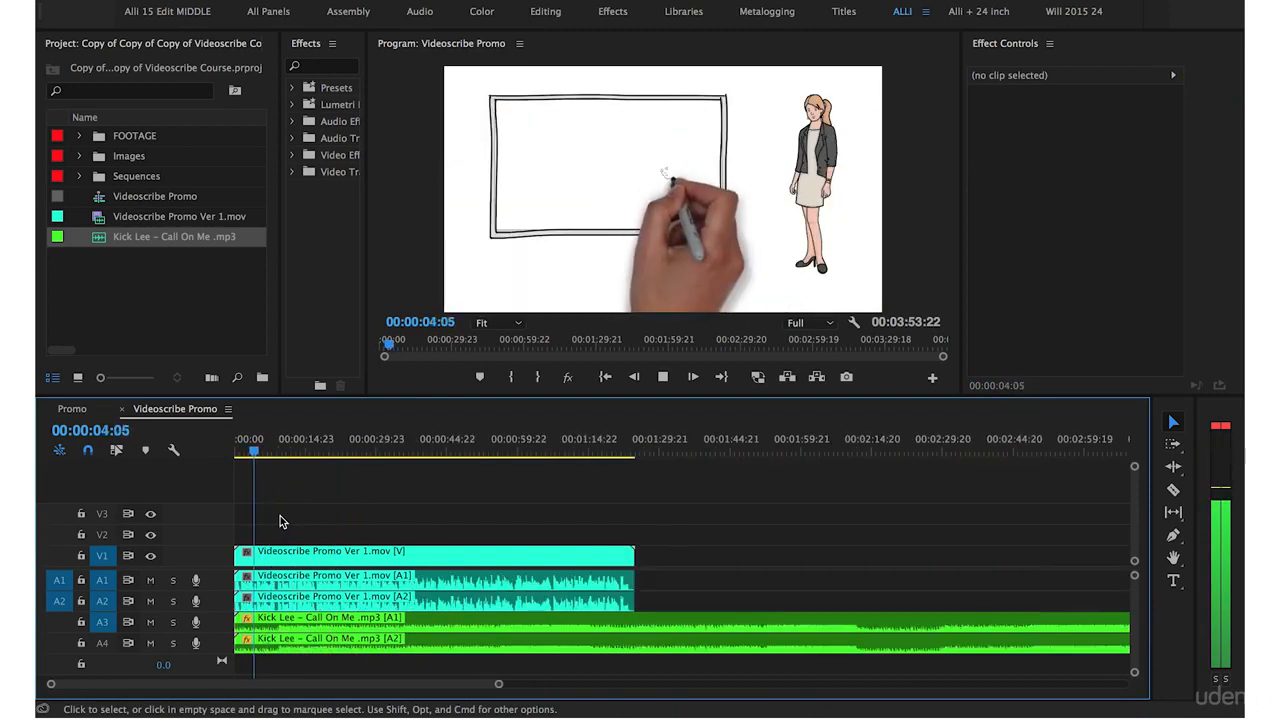
{"action": "key", "text": "minus"}
{"action": "key", "text": "equal"}
{"action": "key", "text": "equal"}
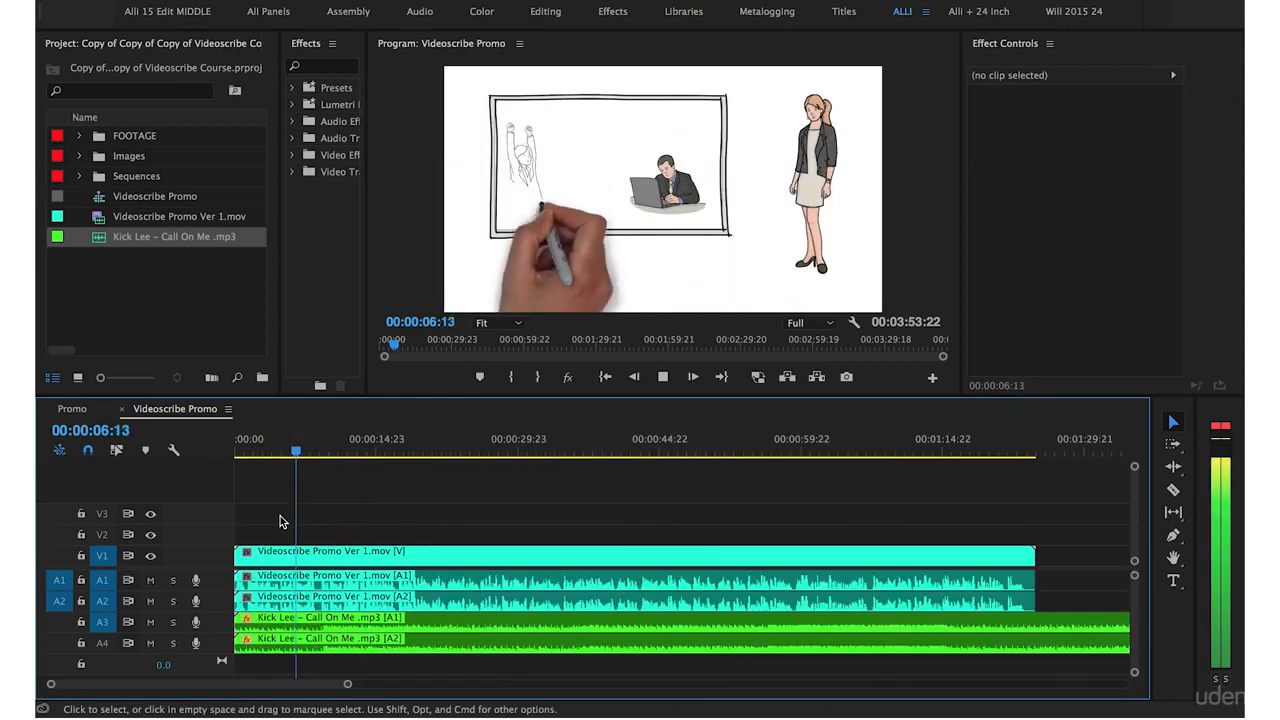
{"action": "key", "text": "equal"}
{"action": "key", "text": "equal"}
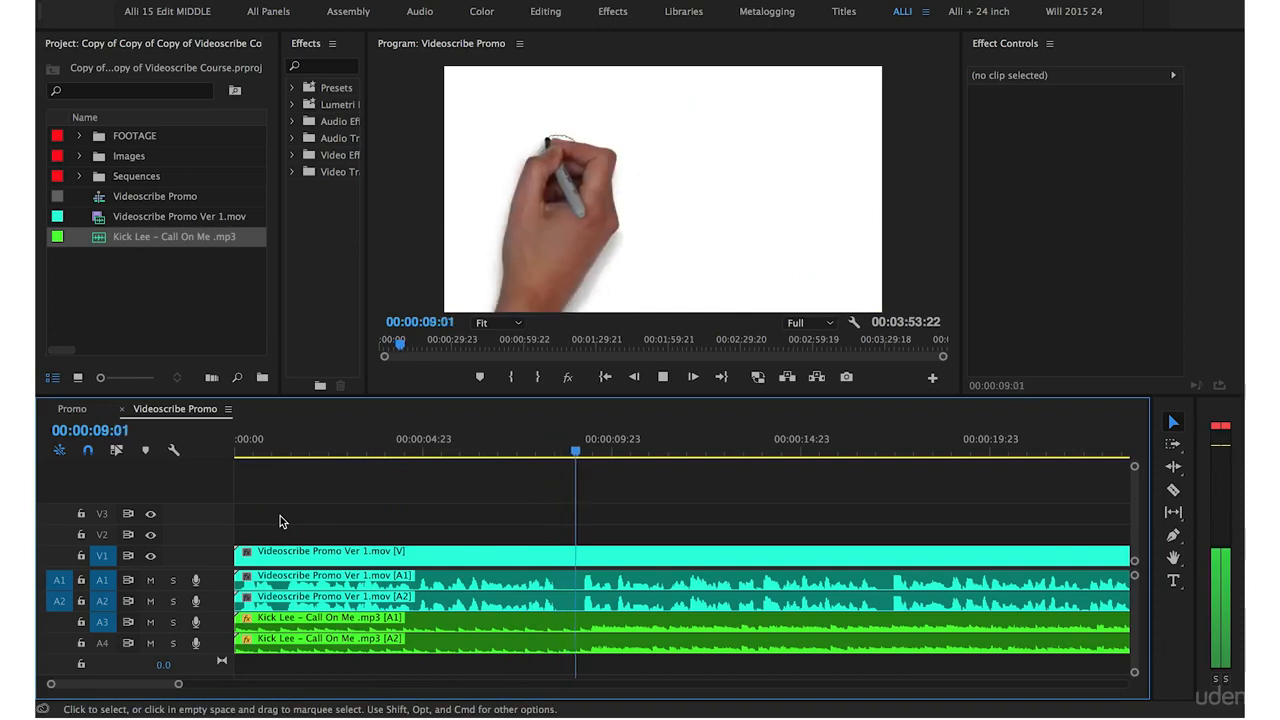
{"action": "left_click", "coordinate": [618, 547]}
{"action": "key", "text": "equal"}
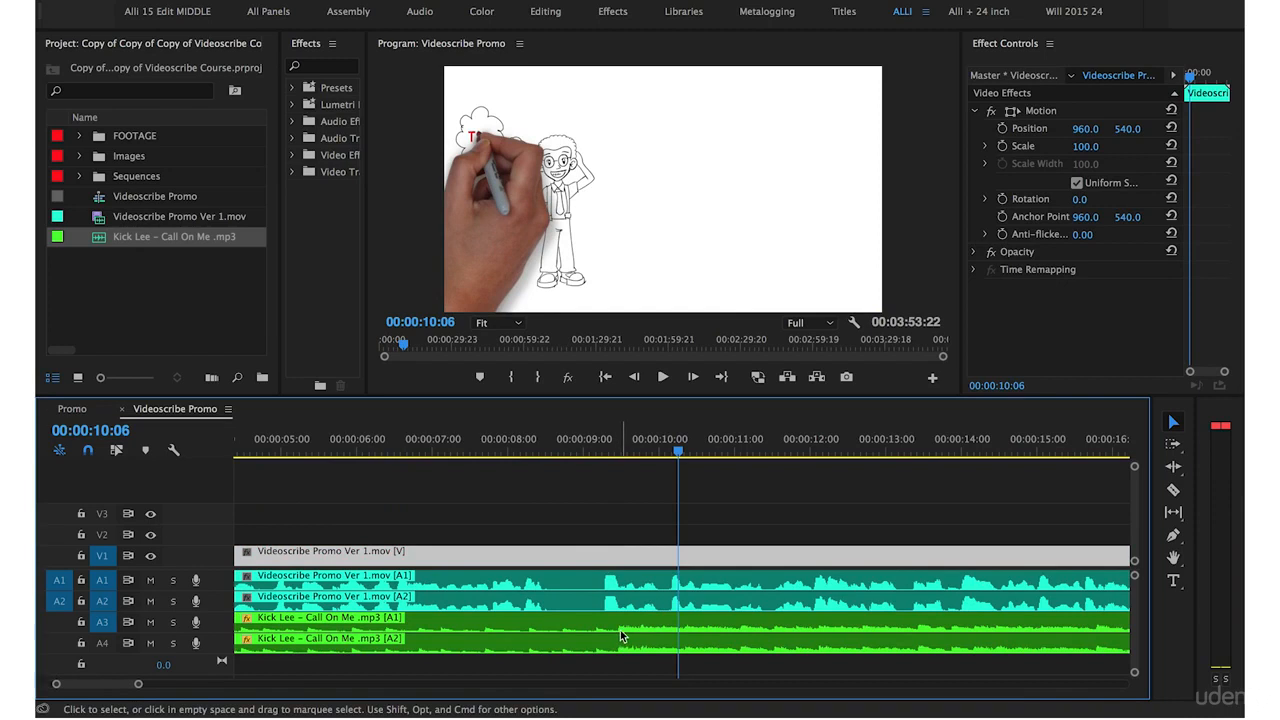
- Move the playhead to 00:00:08:21 and examine how the music's change in intensity lines up with the narration there
{"action": "key", "text": "minus"}
{"action": "key", "text": "minus"}
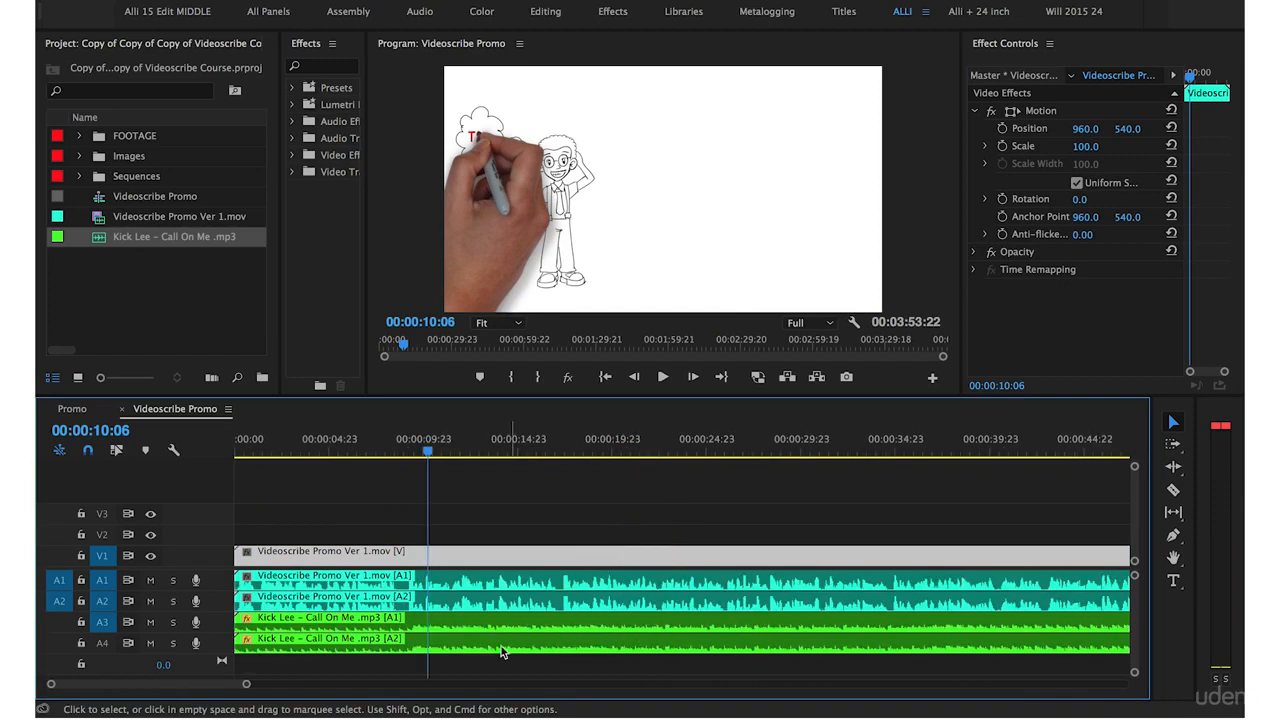
{"action": "key", "text": "minus"}
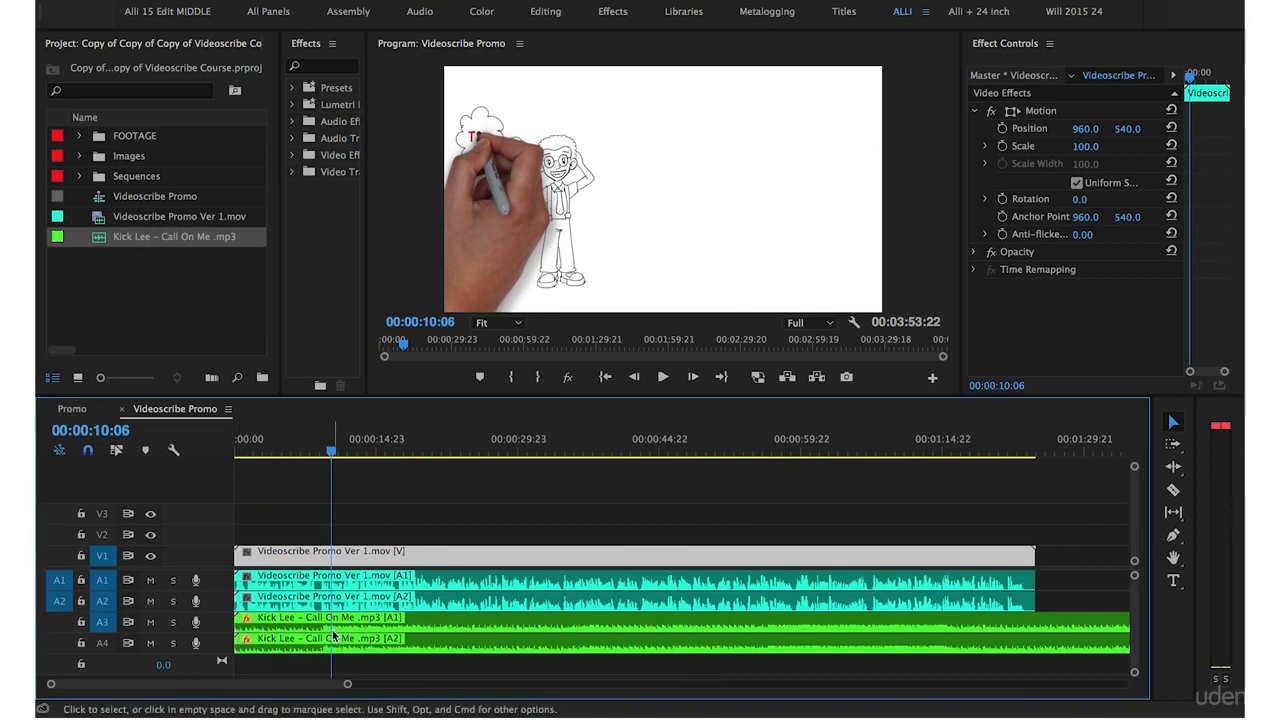
{"action": "left_click", "coordinate": [305, 459]}
{"action": "key", "text": "equal"}
{"action": "key", "text": "equal"}
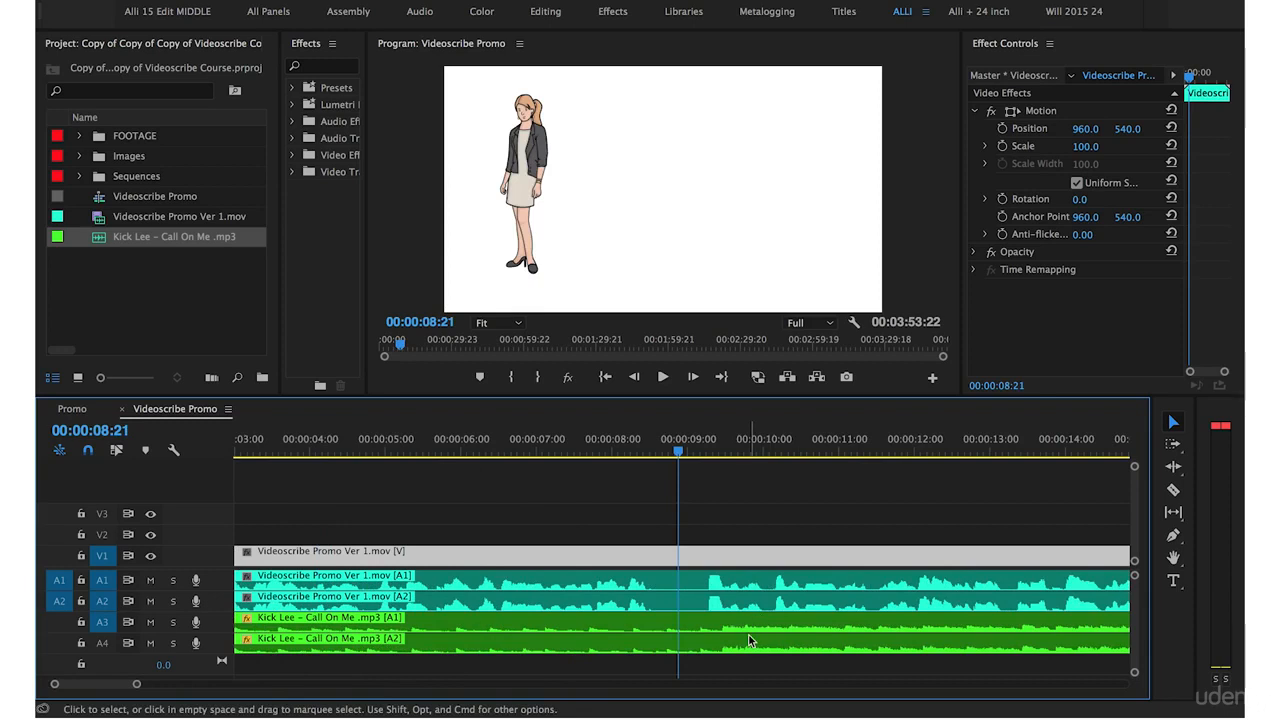
{"action": "key", "text": "equal"}
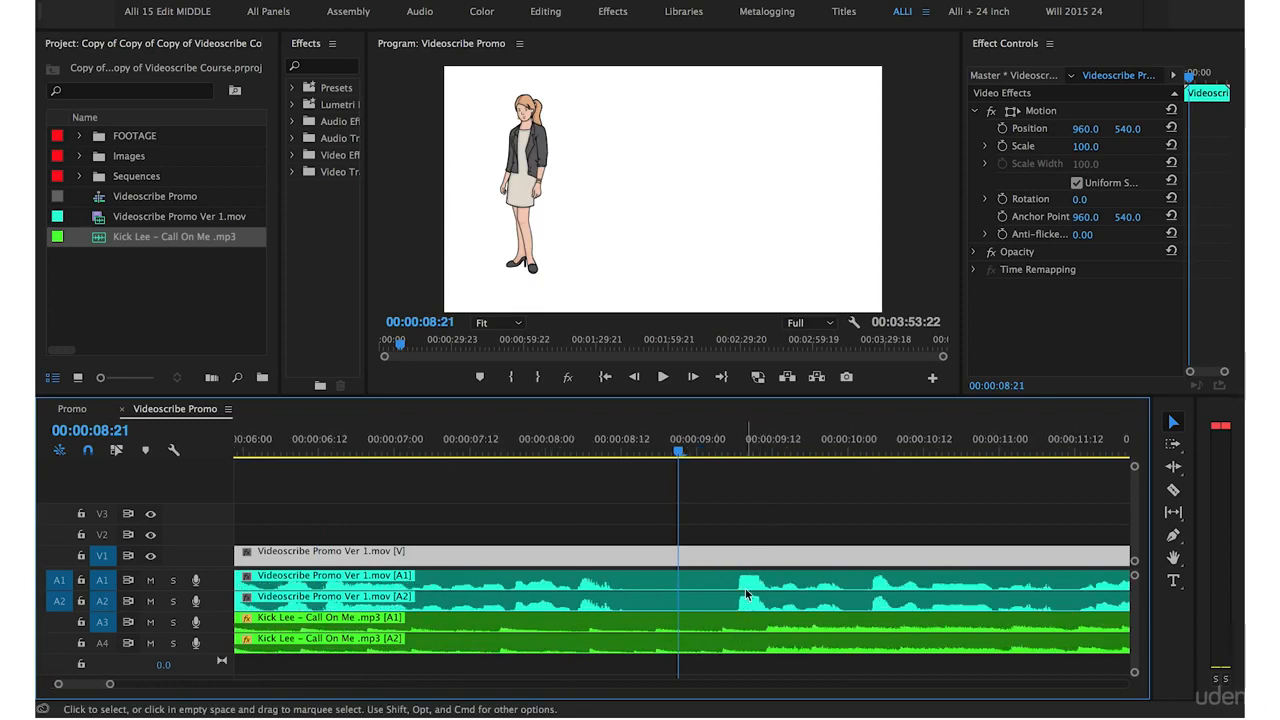
- Trim a few frames off the start of the music clips and slide them back to the sequence start, shifting the music's change earlier
{"action": "key", "text": "minus"}
{"action": "left_click", "coordinate": [553, 627]}
{"action": "key", "text": "minus"}
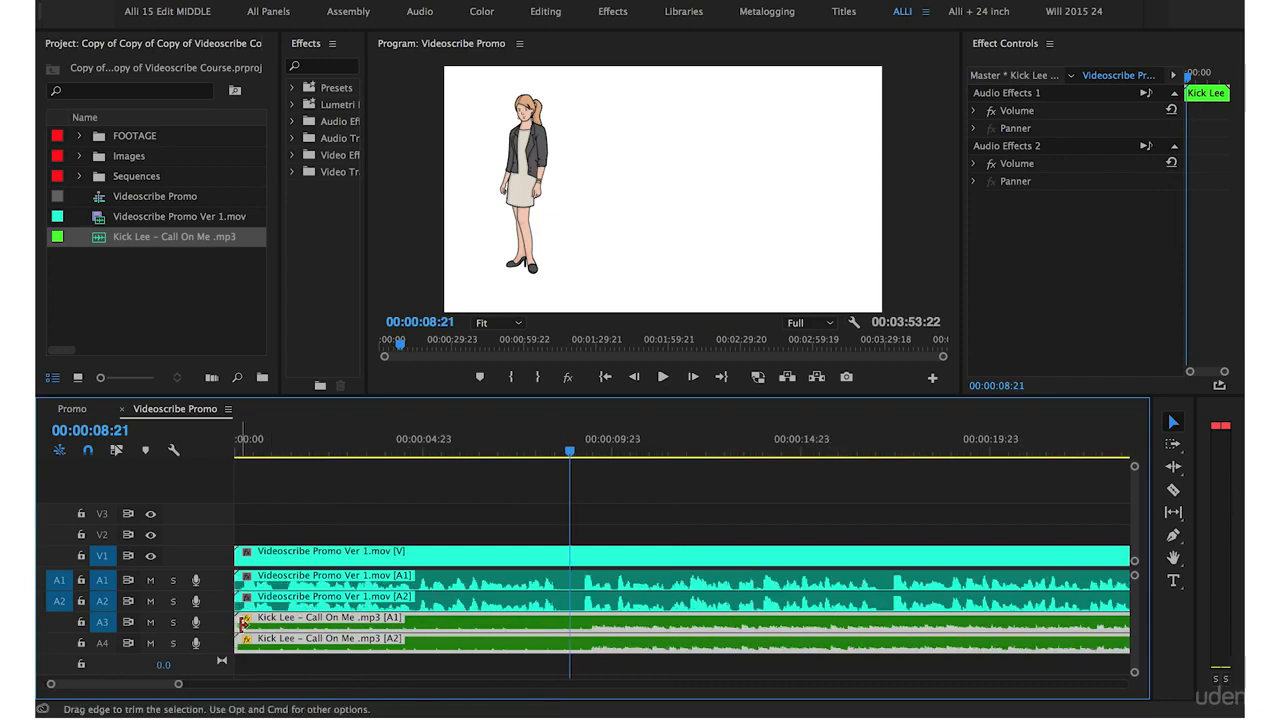
{"action": "left_click_drag", "start_coordinate": [244, 625], "coordinate": [256, 625]}
{"action": "key", "text": "equal"}
{"action": "mouse_move", "coordinate": [515, 631]}
{"action": "left_mouse_down"}
{"action": "mouse_move", "coordinate": [496, 634]}
{"action": "mouse_move", "coordinate": [523, 637]}
{"action": "left_mouse_up"}
{"action": "key", "text": "super+Right"}
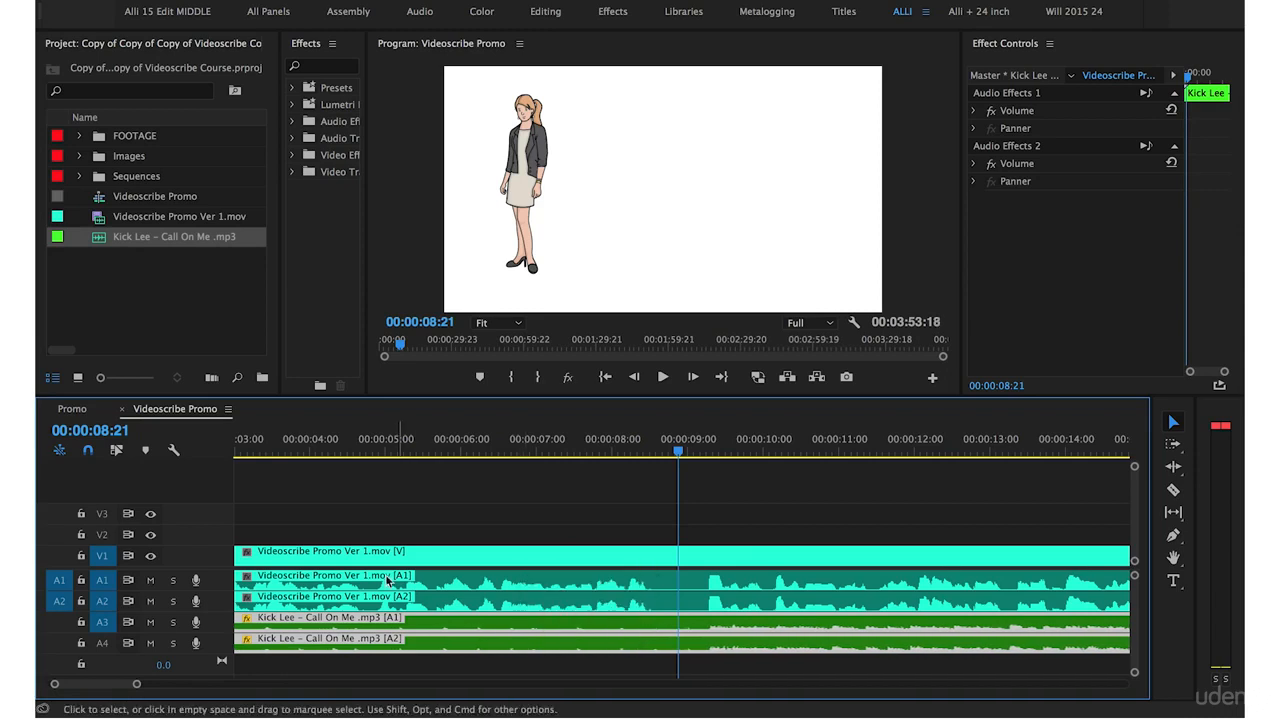
{"action": "key", "text": "minus"}
{"action": "key", "text": "minus"}
{"action": "key", "text": "equal"}
{"action": "left_click_drag", "start_coordinate": [241, 618], "coordinate": [236, 618]}
- Add Constant Power fade-ins at the sequence start on all four audio tracks, including A4 as a targeted track
{"action": "left_click", "coordinate": [266, 443]}
{"action": "key", "text": "Home"}
{"action": "left_click", "coordinate": [293, 503]}
{"action": "key", "text": "equal"}
{"action": "key", "text": "equal"}
{"action": "key", "text": "equal"}
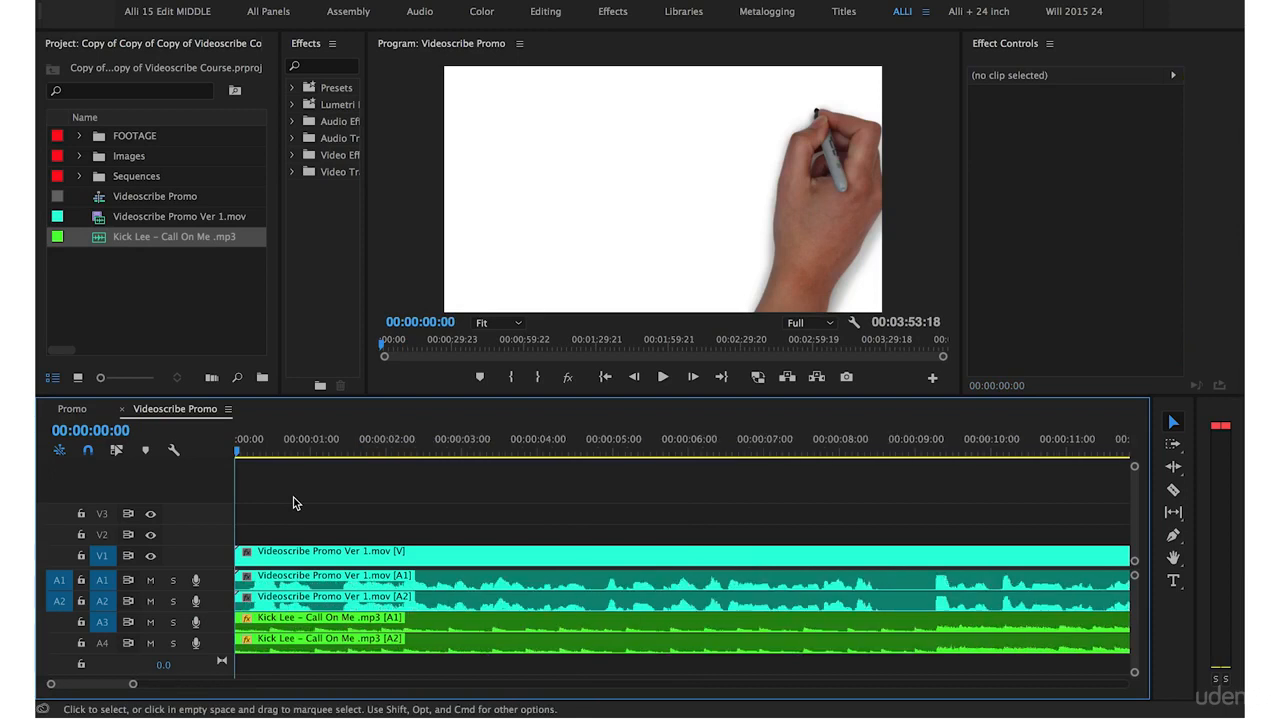
{"action": "key", "text": "equal"}
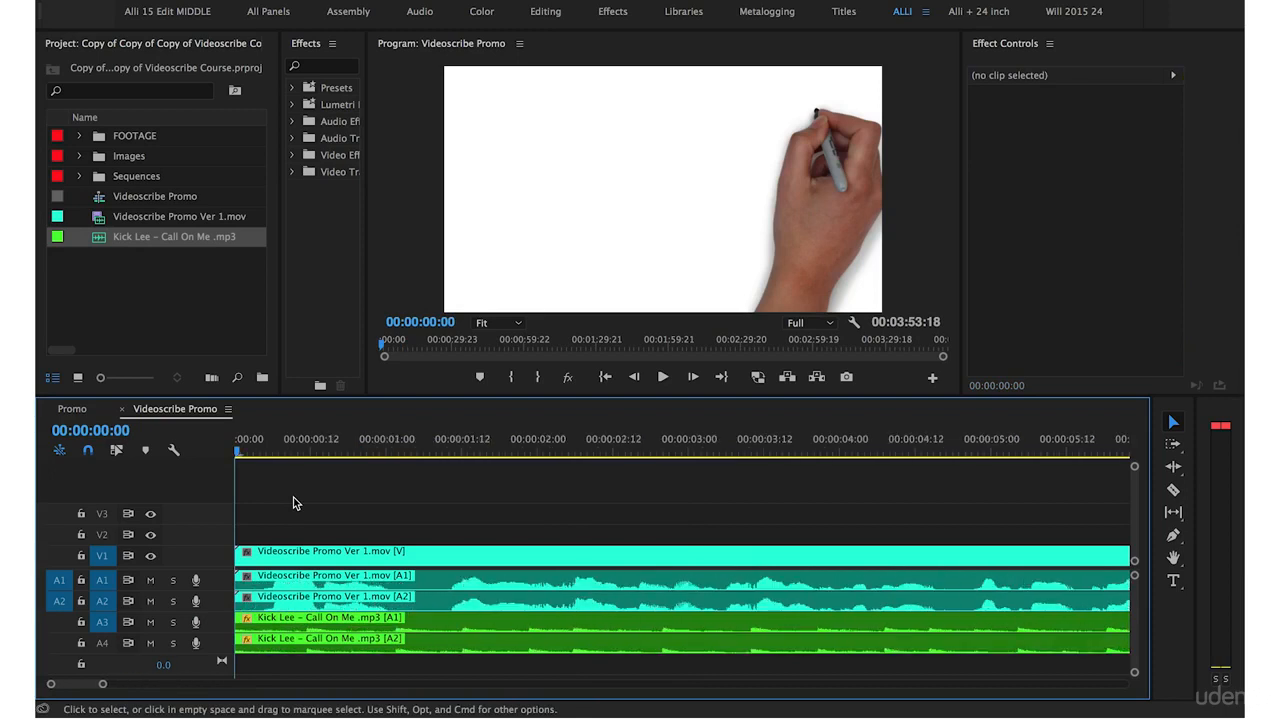
{"action": "key", "text": "super+shift+d"}
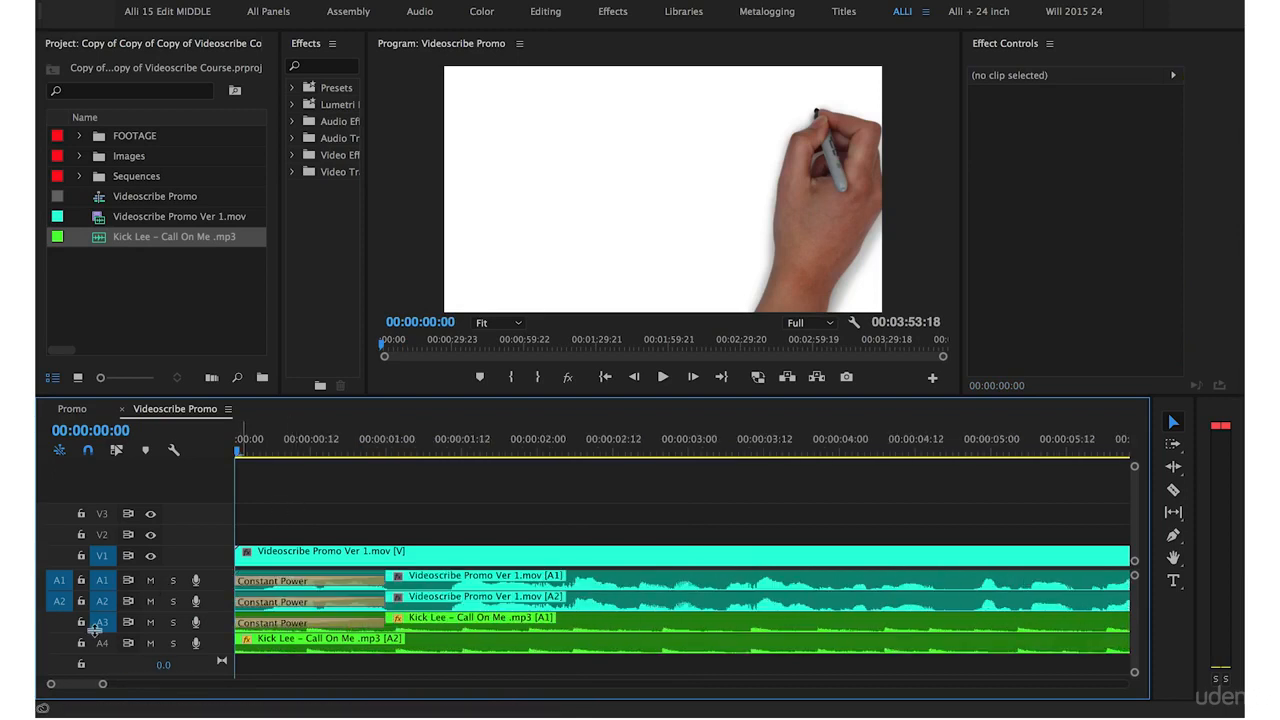
{"action": "left_click", "coordinate": [102, 643]}
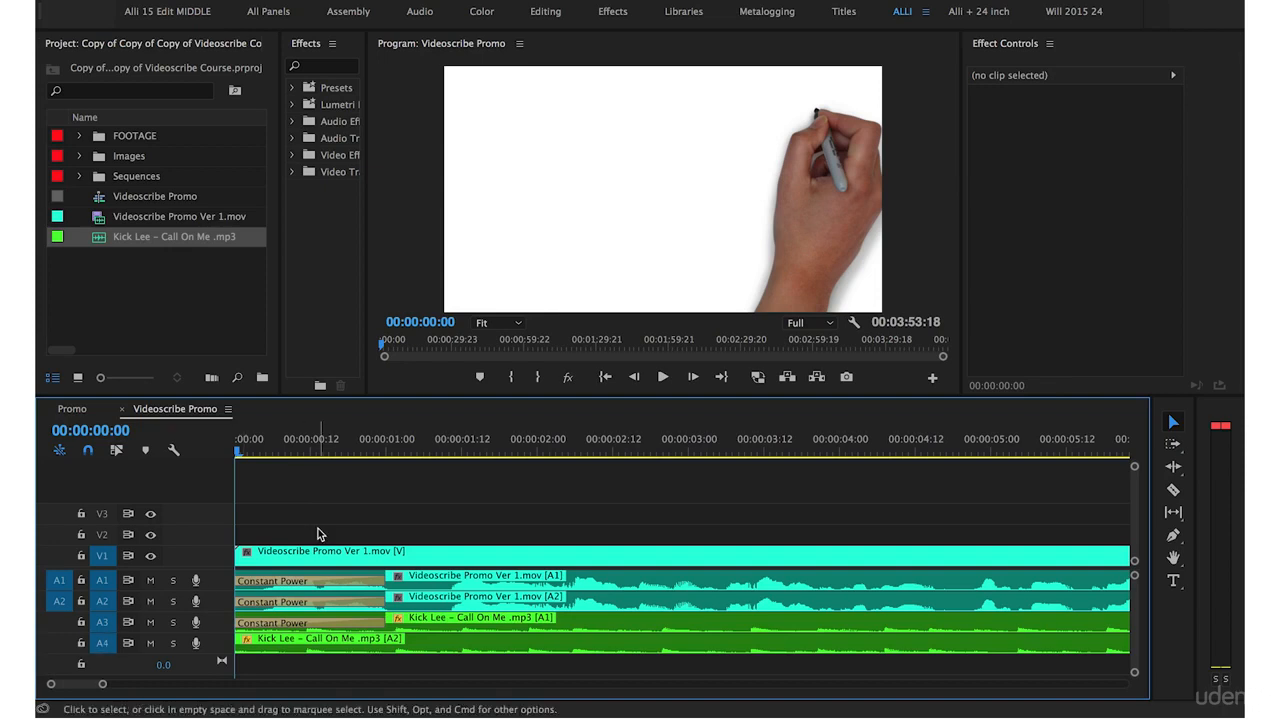
{"action": "key", "text": "super+shift+d"}
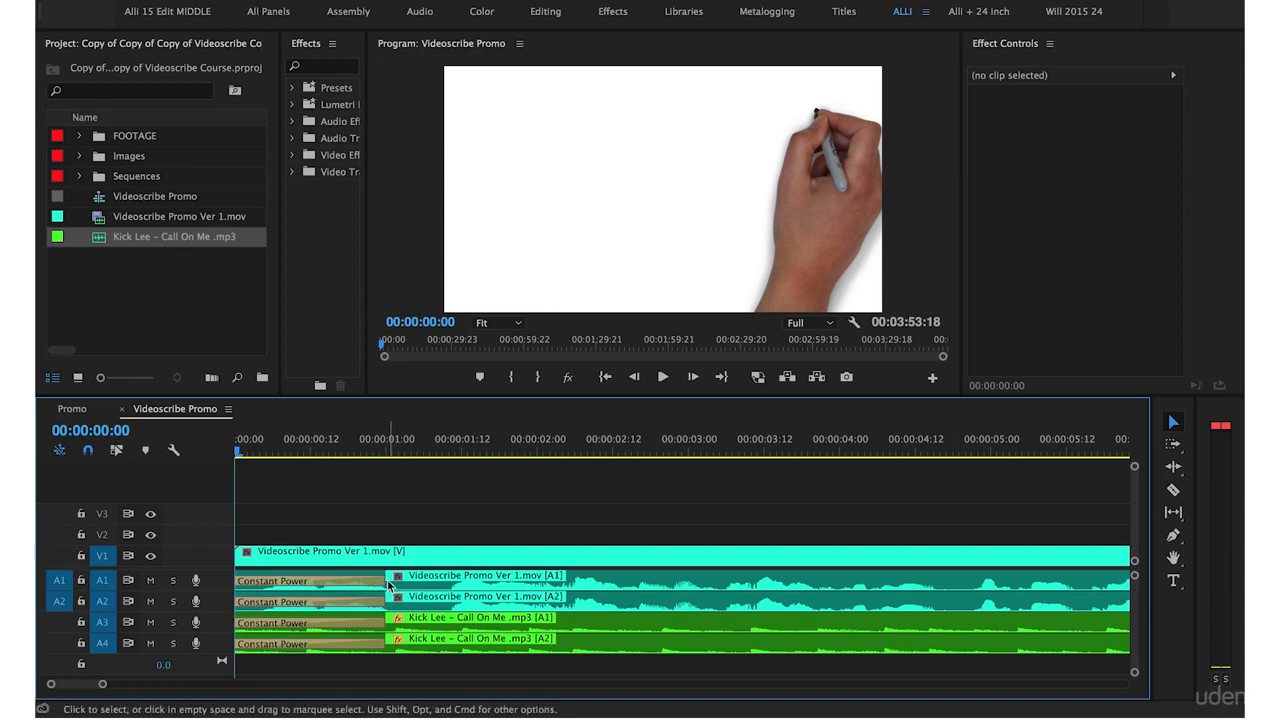
- Shorten the opening fades on both narration tracks to about 7 frames and play the sequence start
{"action": "left_click_drag", "start_coordinate": [378, 582], "coordinate": [276, 568]}
{"action": "left_click_drag", "start_coordinate": [384, 601], "coordinate": [272, 601]}
{"action": "key", "text": "space"}
{"action": "key", "text": "minus"}
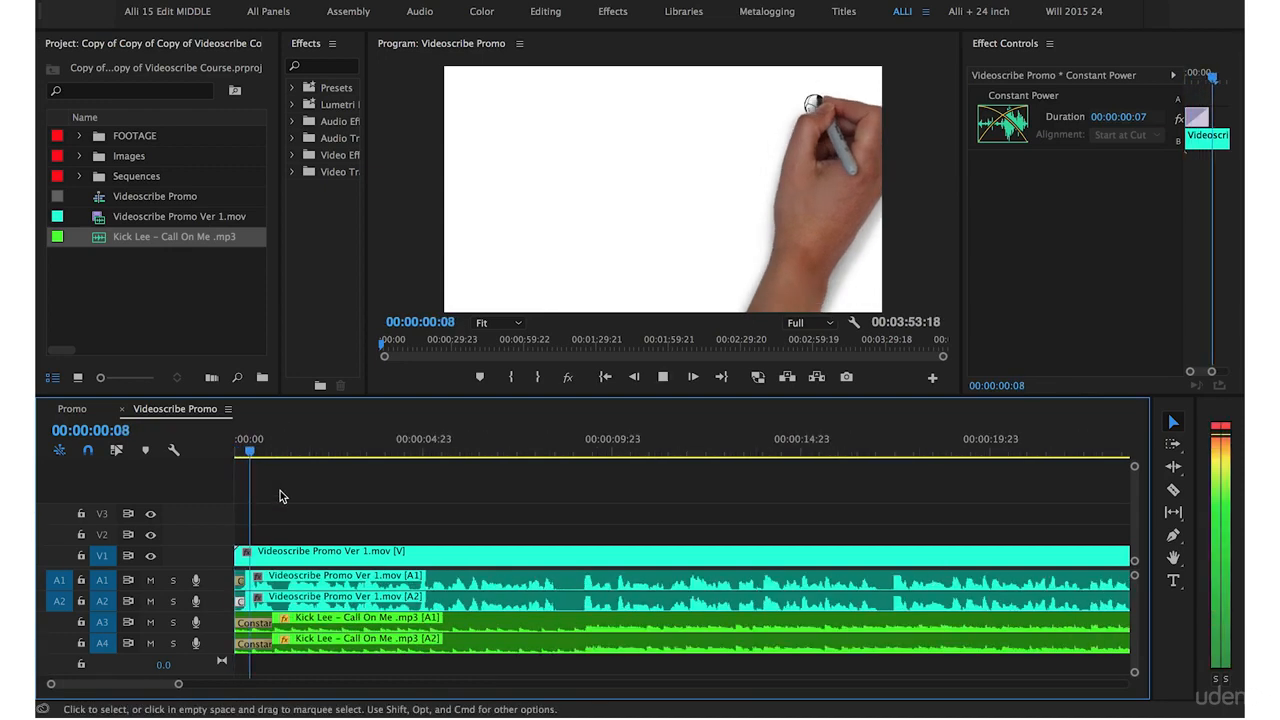
{"action": "left_click", "coordinate": [549, 556]}
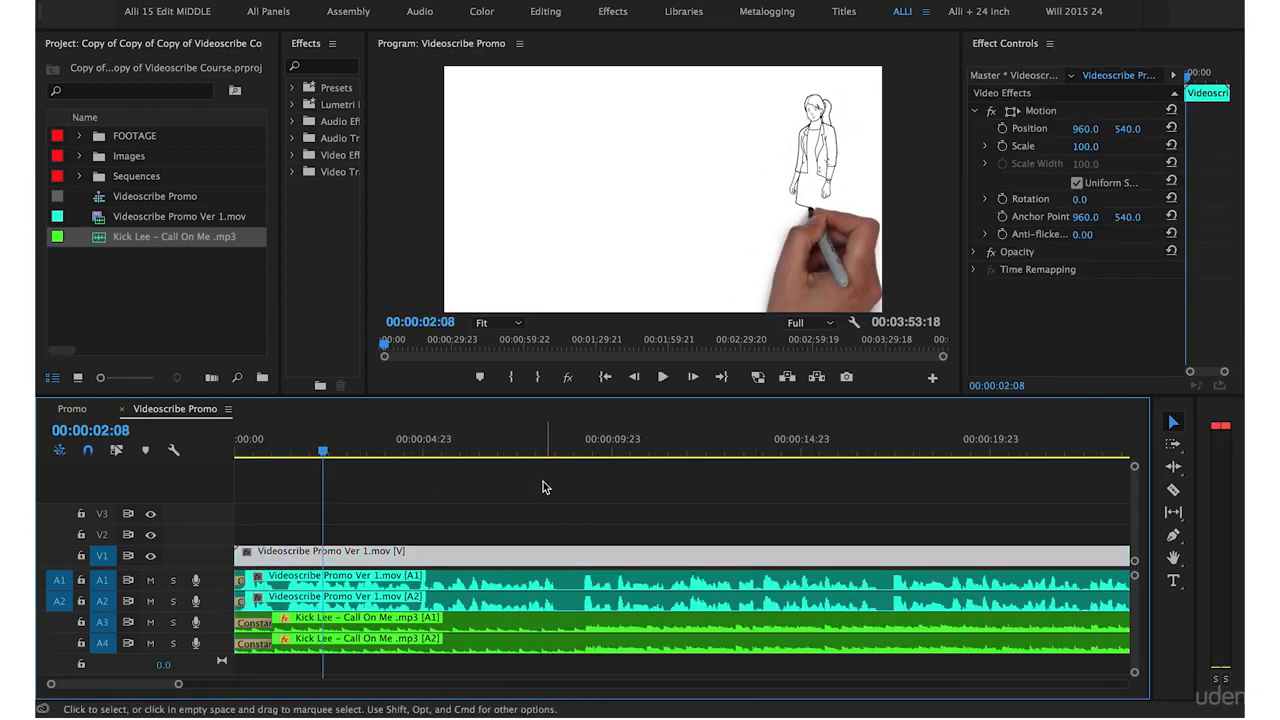
- Play the sequence from 00:00:08:03 to judge the music's change in intensity against the narration
{"action": "left_click", "coordinate": [541, 455]}
{"action": "key", "text": "equal"}
{"action": "left_click", "coordinate": [560, 533]}
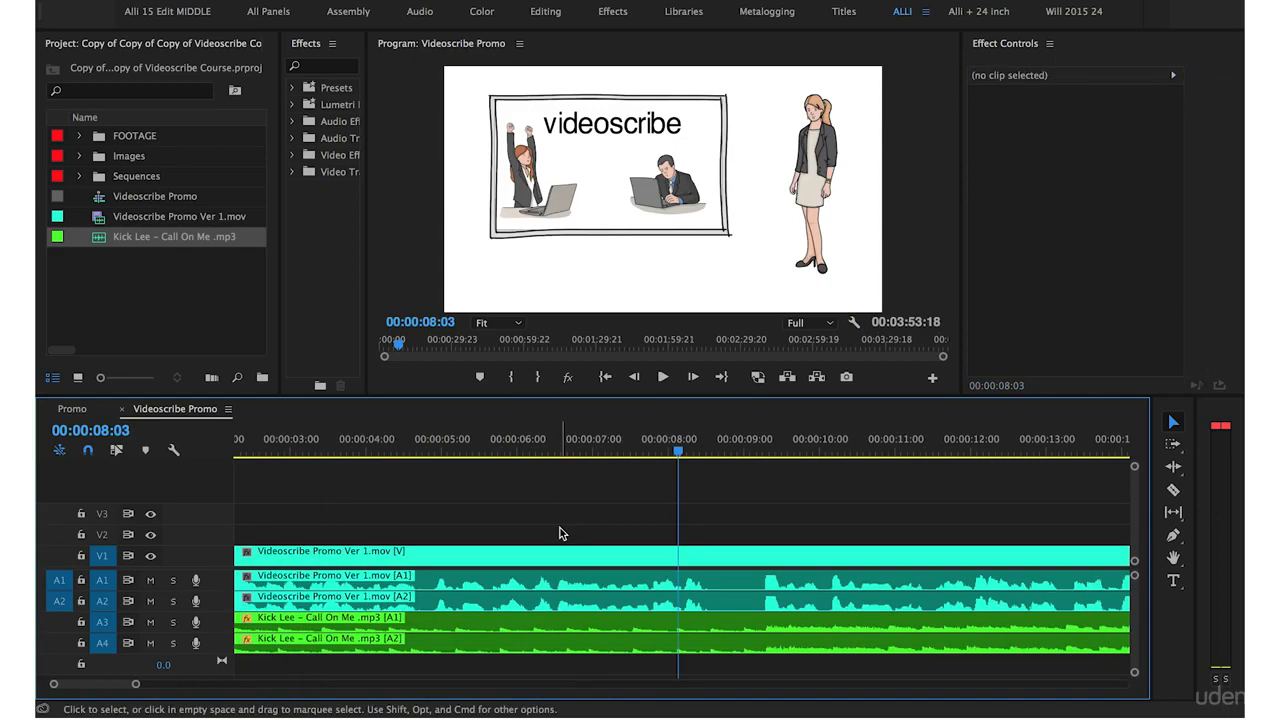
{"action": "key", "text": "space"}
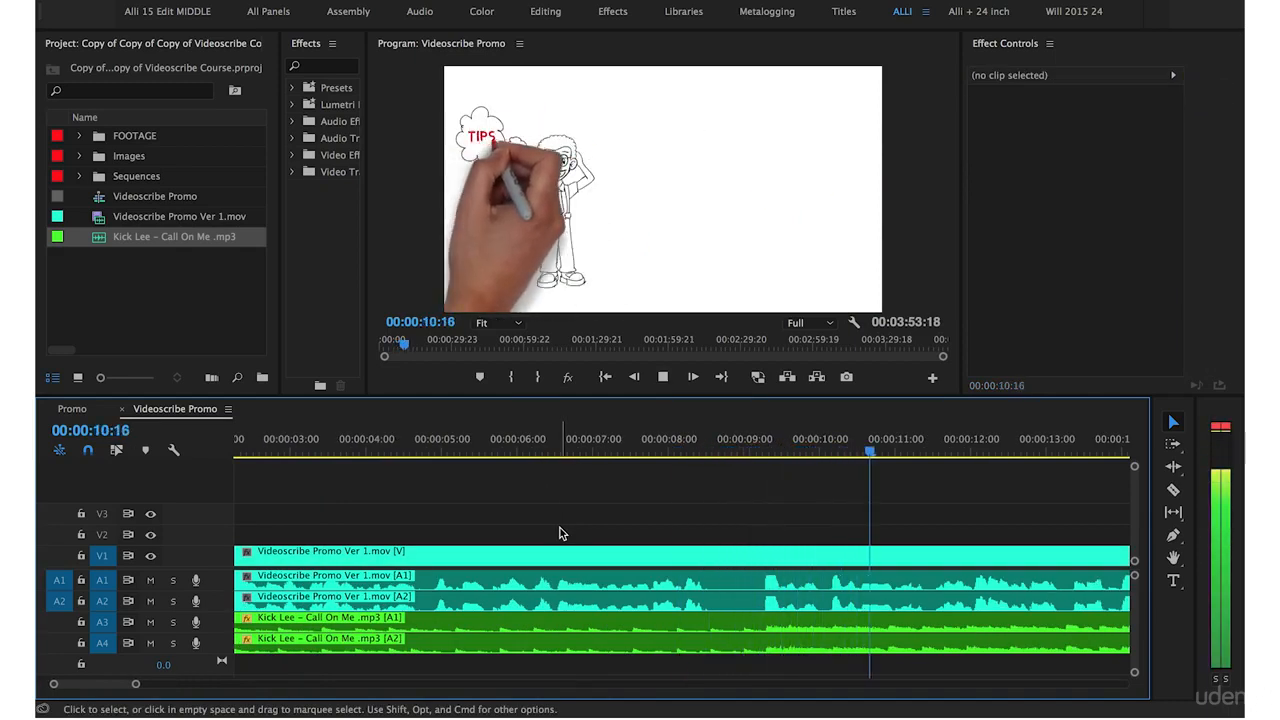
{"action": "key", "text": "minus"}
{"action": "key", "text": "minus"}
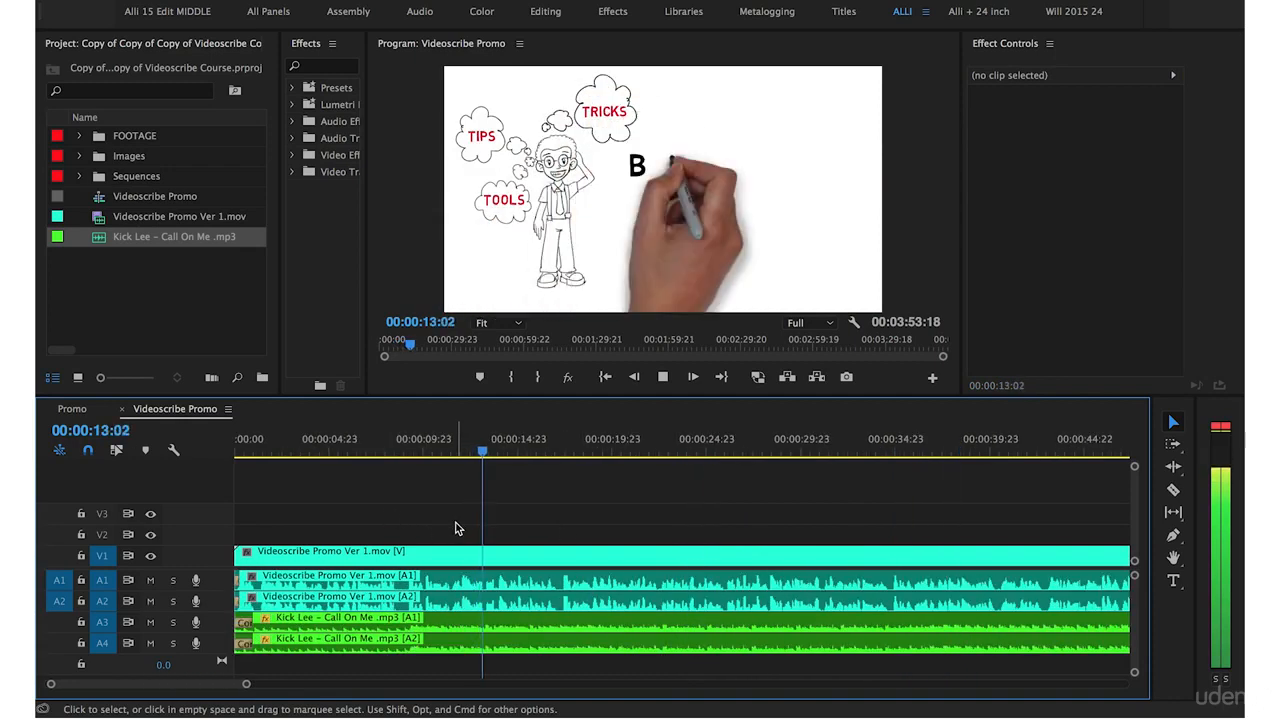
{"action": "key", "text": "space"}
- Add a volume keyframe at 00:00:09:01 on the A4 music clip, just before the music intensifies
{"action": "left_click", "coordinate": [460, 554]}
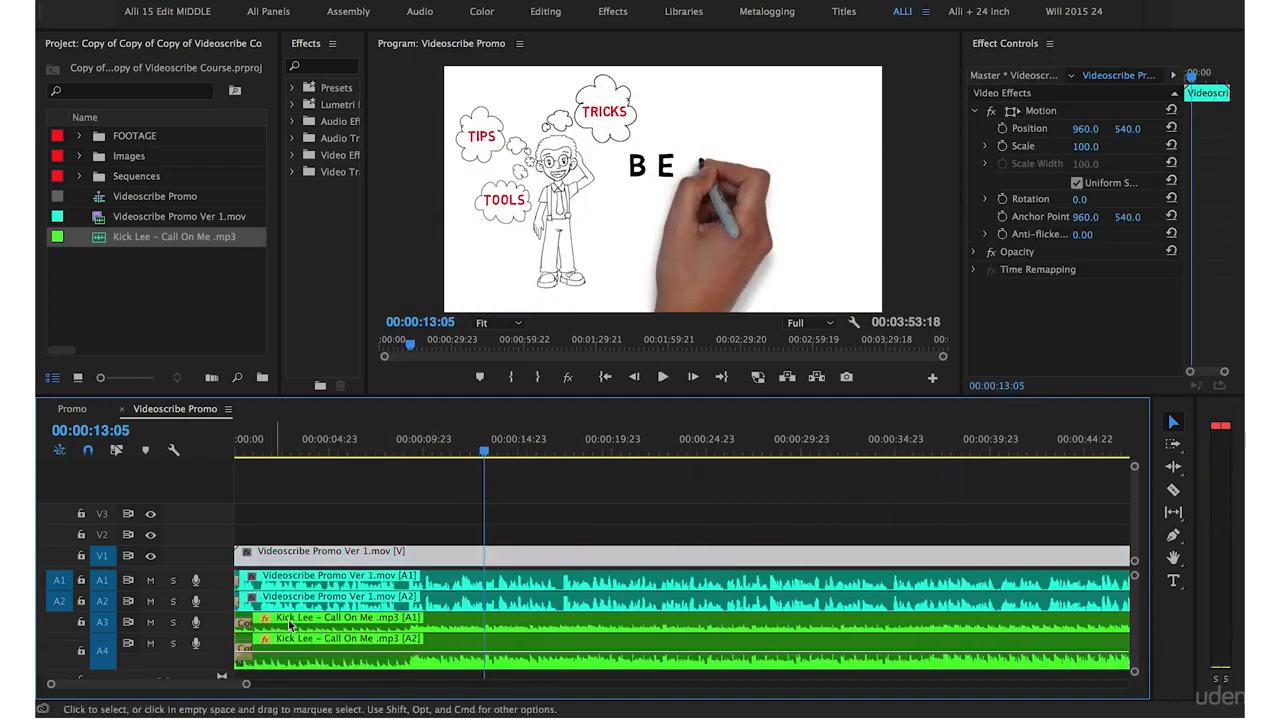
{"action": "key", "text": "equal"}
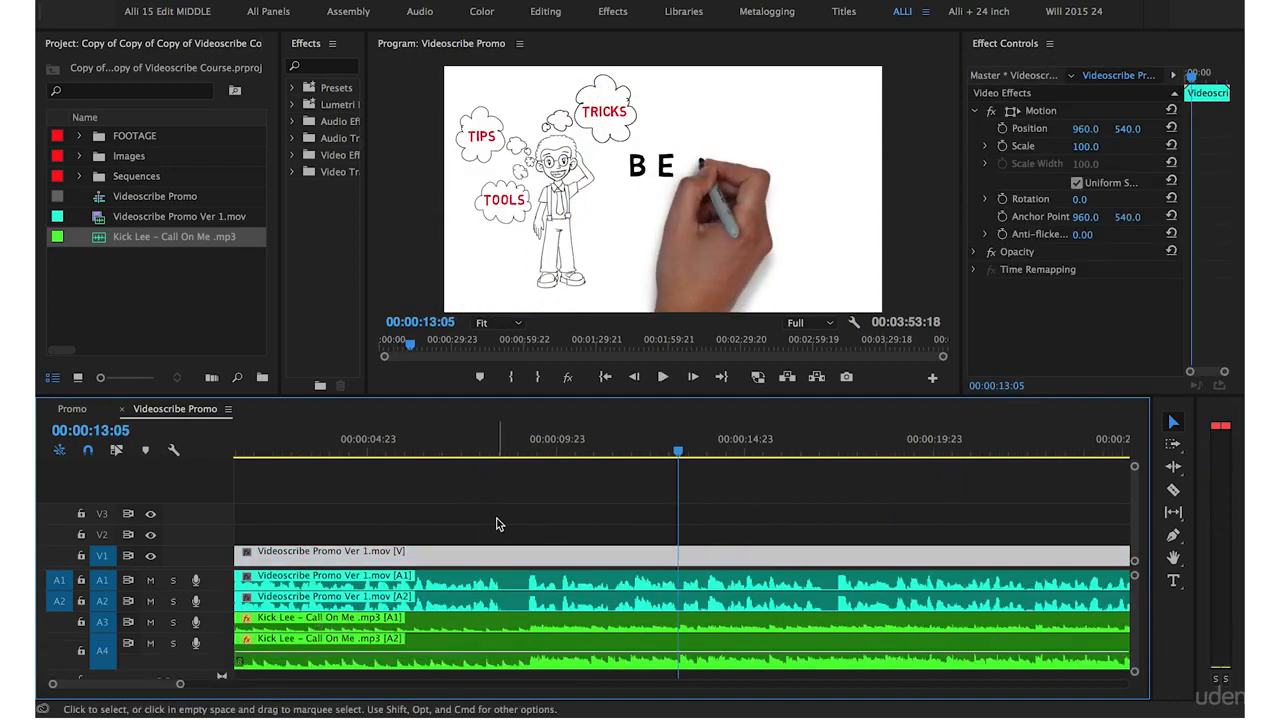
{"action": "left_click", "coordinate": [524, 448]}
{"action": "key", "text": "equal"}
{"action": "key", "text": "p"}
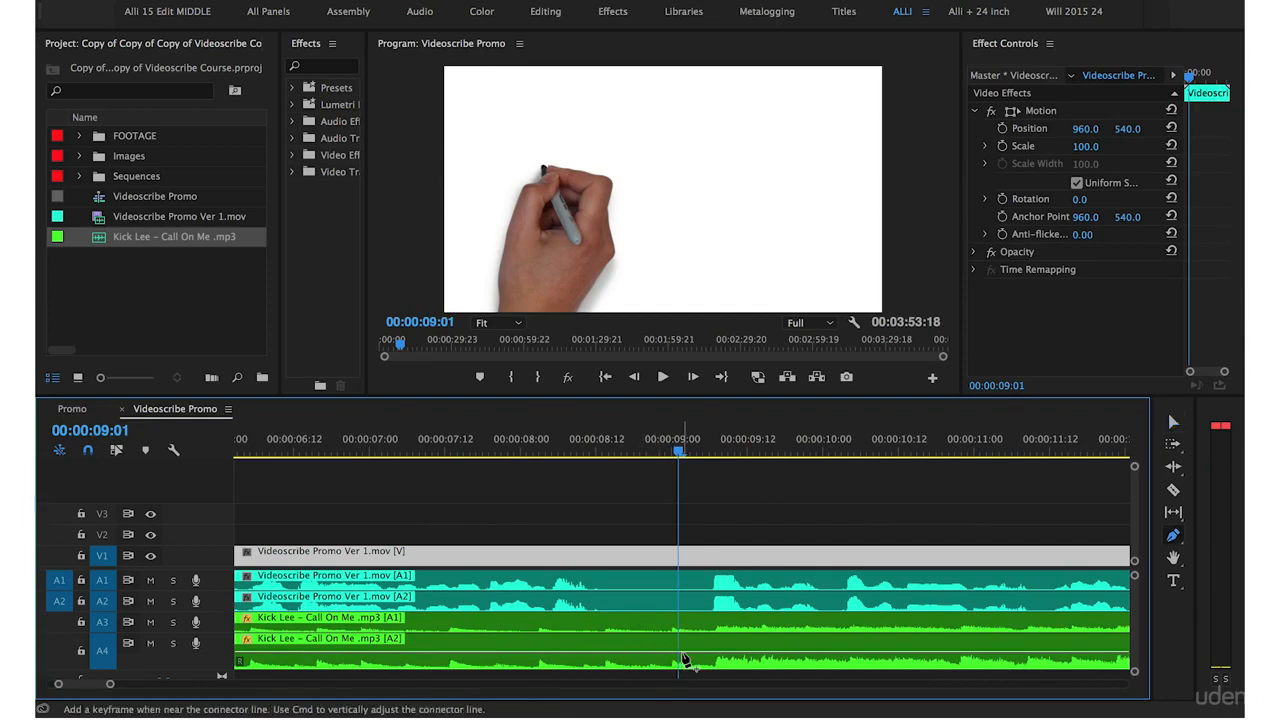
{"action": "left_click", "coordinate": [678, 656]}
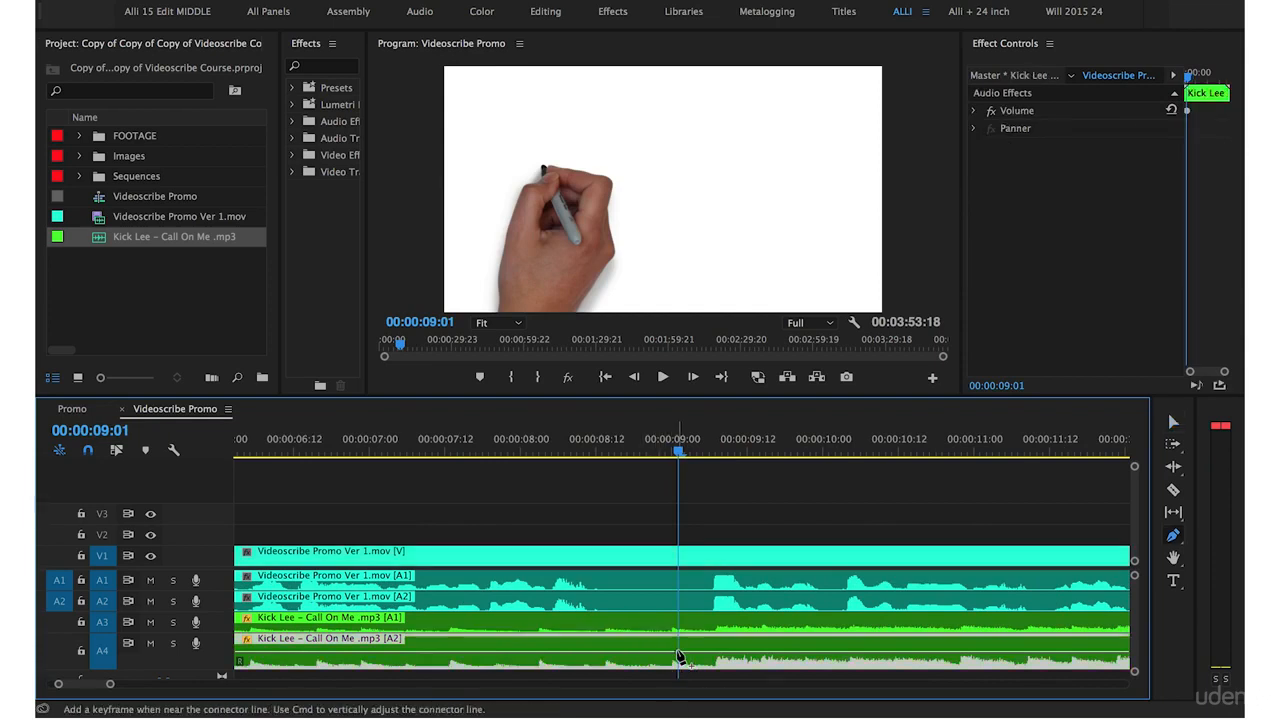
- Add a second volume keyframe on the A4 music clip just before 00:00:11:00 and lower it so the music ramps down
{"action": "left_click", "coordinate": [958, 653]}
{"action": "key", "text": "v"}
{"action": "left_click_drag", "start_coordinate": [958, 653], "coordinate": [958, 660]}
{"action": "key", "text": "minus"}
{"action": "key", "text": "minus"}
{"action": "key", "text": "minus"}
{"action": "key", "text": "minus"}
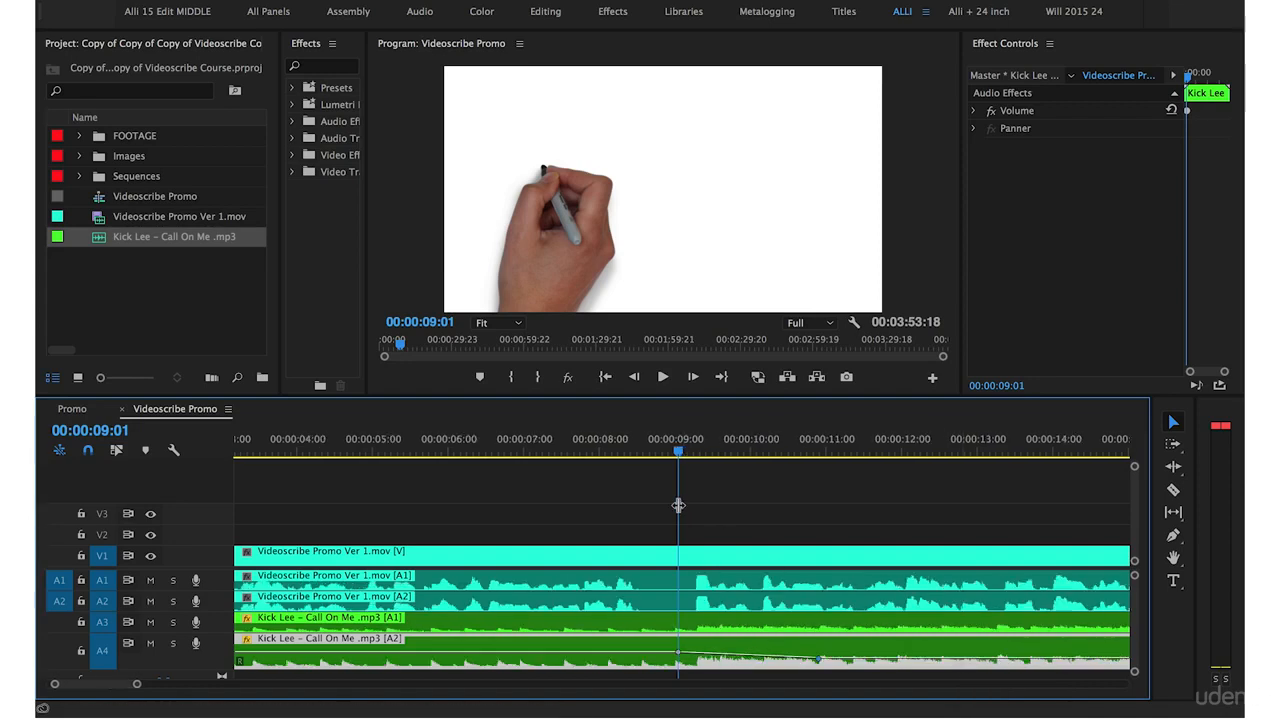
{"action": "key", "text": "equal"}
{"action": "key", "text": "equal"}
{"action": "key", "text": "equal"}
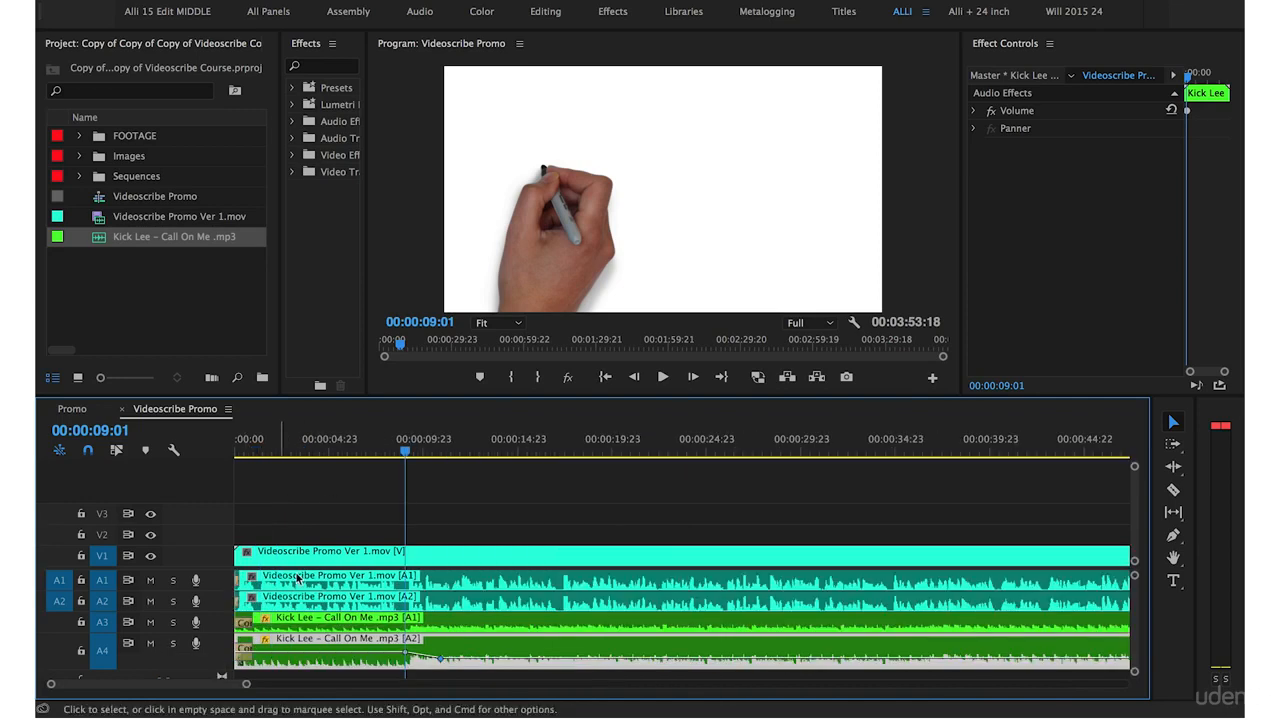
- Copy the A4 music clip's Volume, Channel Volume and Panner attributes onto the A3 music clip and enlarge track A3
{"action": "right_click", "coordinate": [360, 643]}
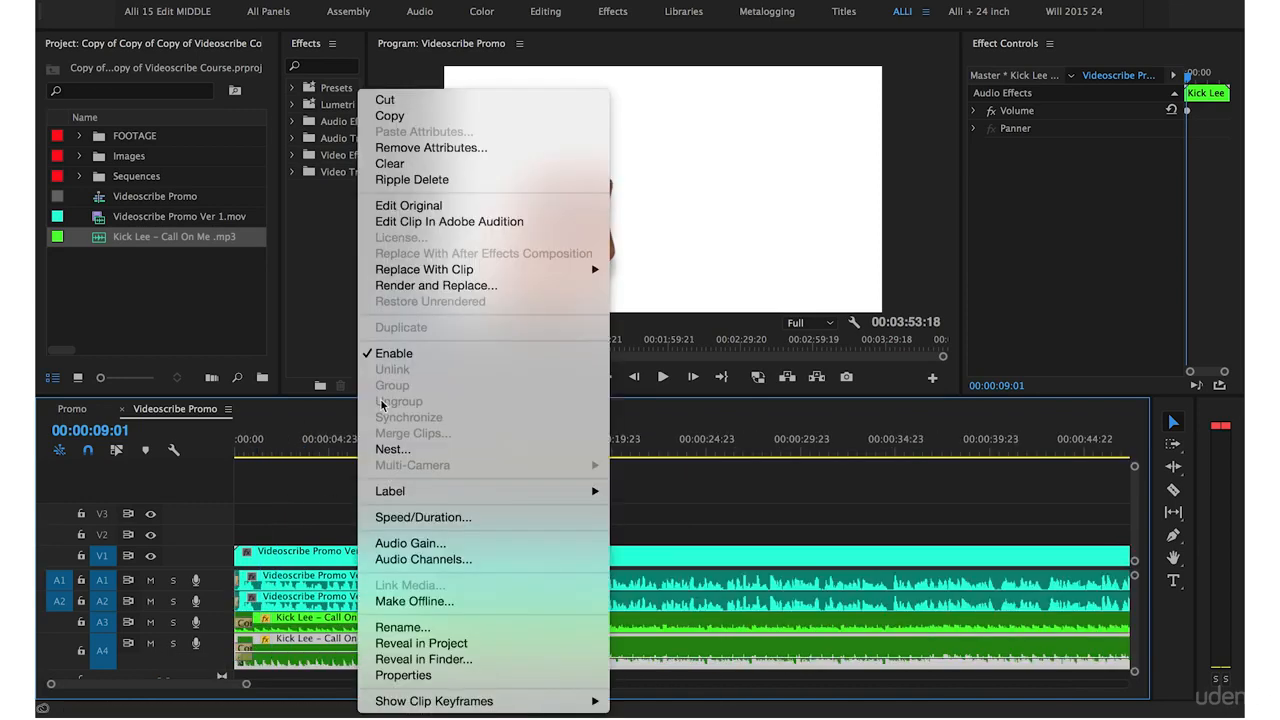
{"action": "left_click", "coordinate": [390, 116]}
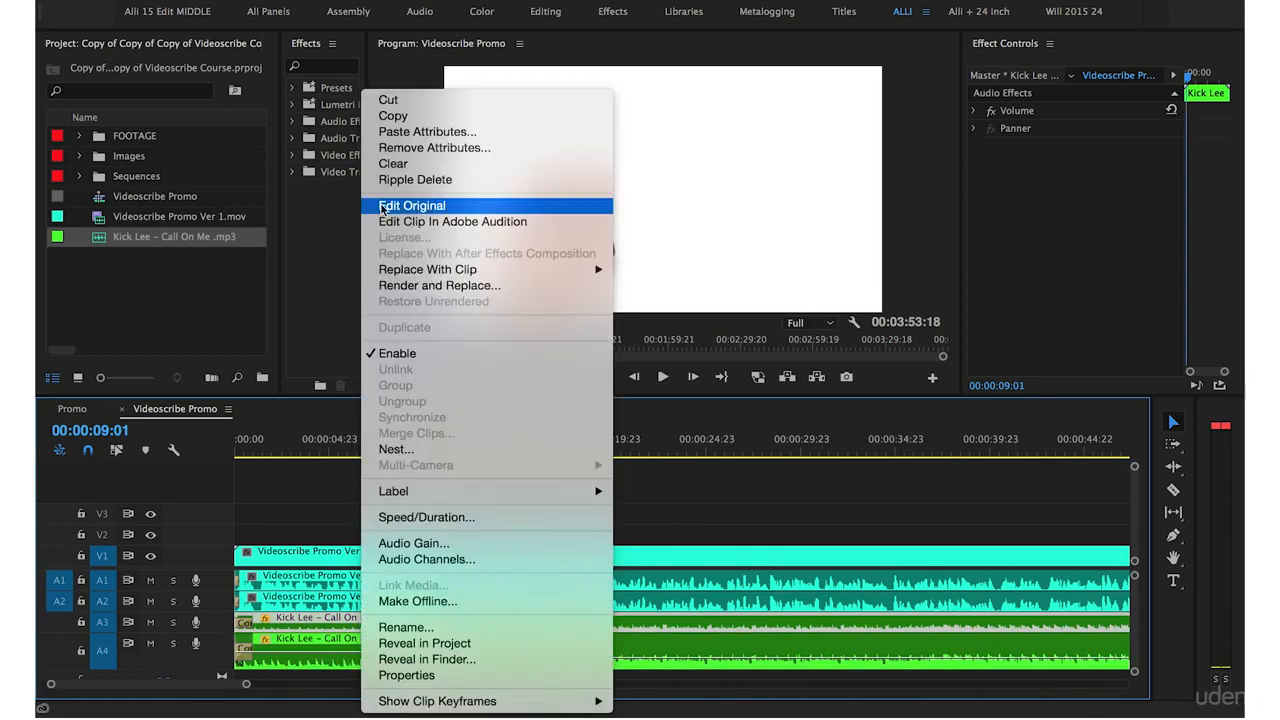
{"action": "left_click", "coordinate": [393, 131]}
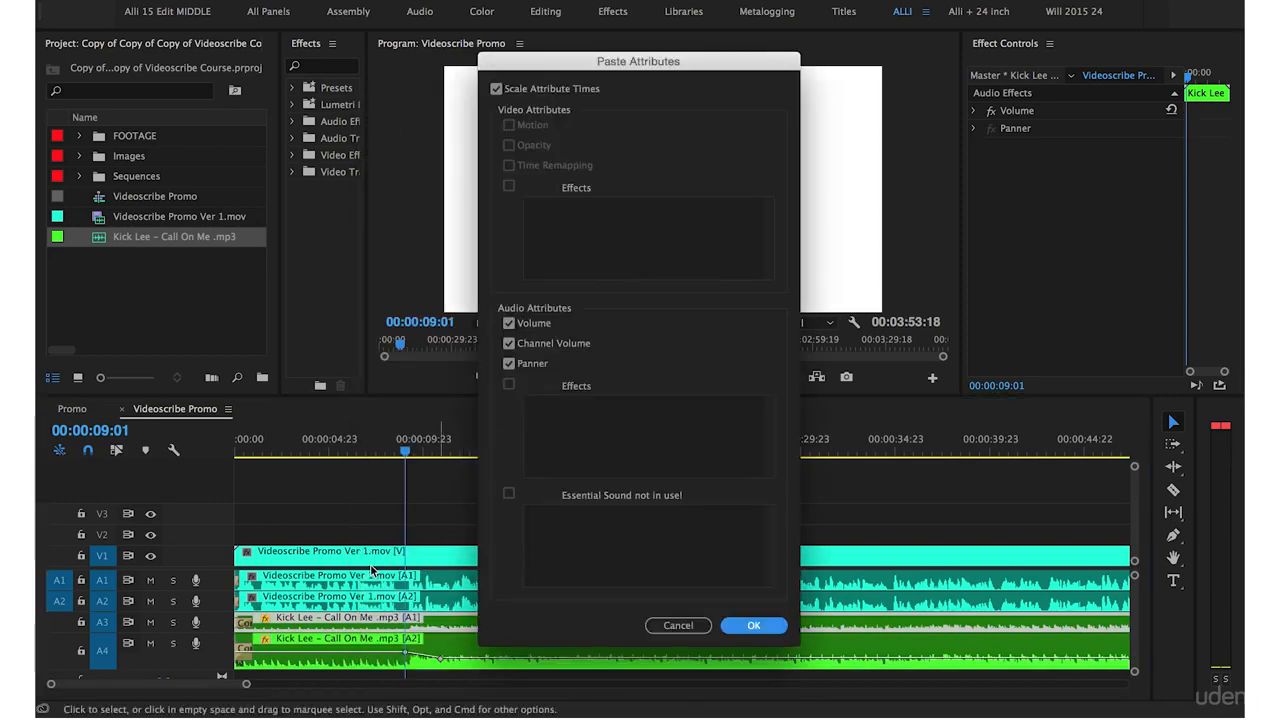
{"action": "left_click", "coordinate": [741, 624]}
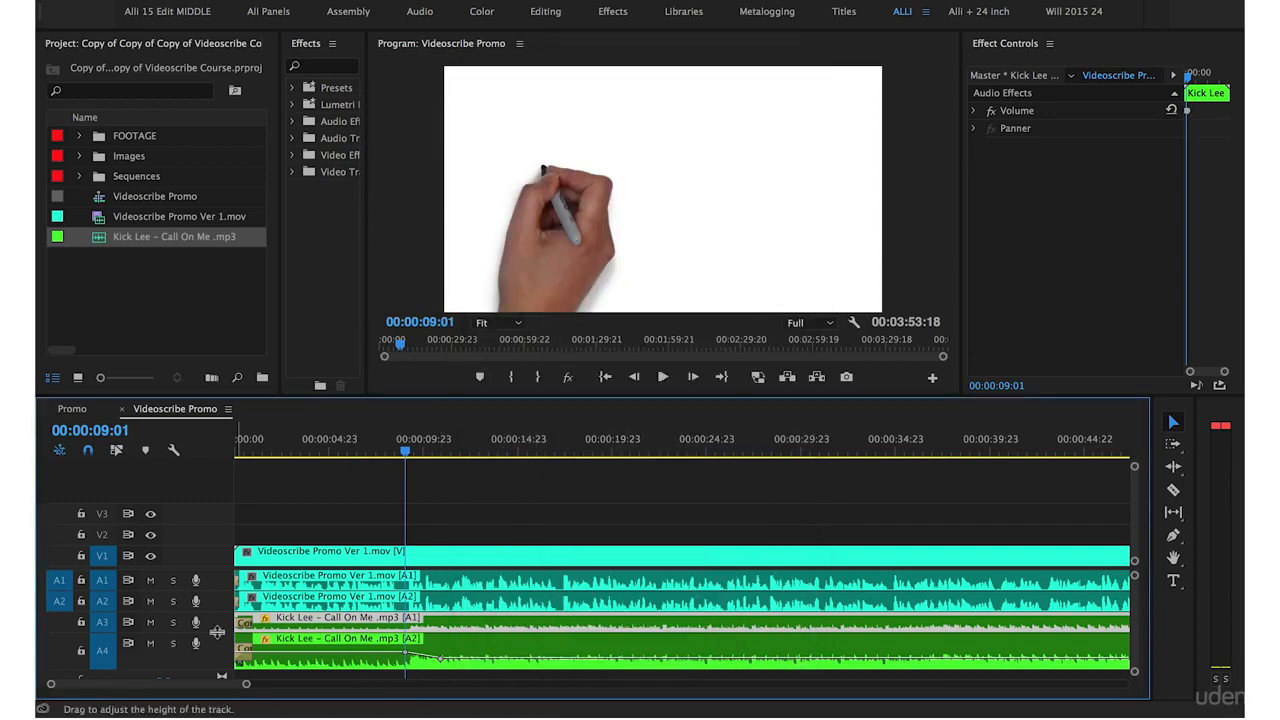
{"action": "left_click_drag", "start_coordinate": [216, 632], "coordinate": [216, 656]}
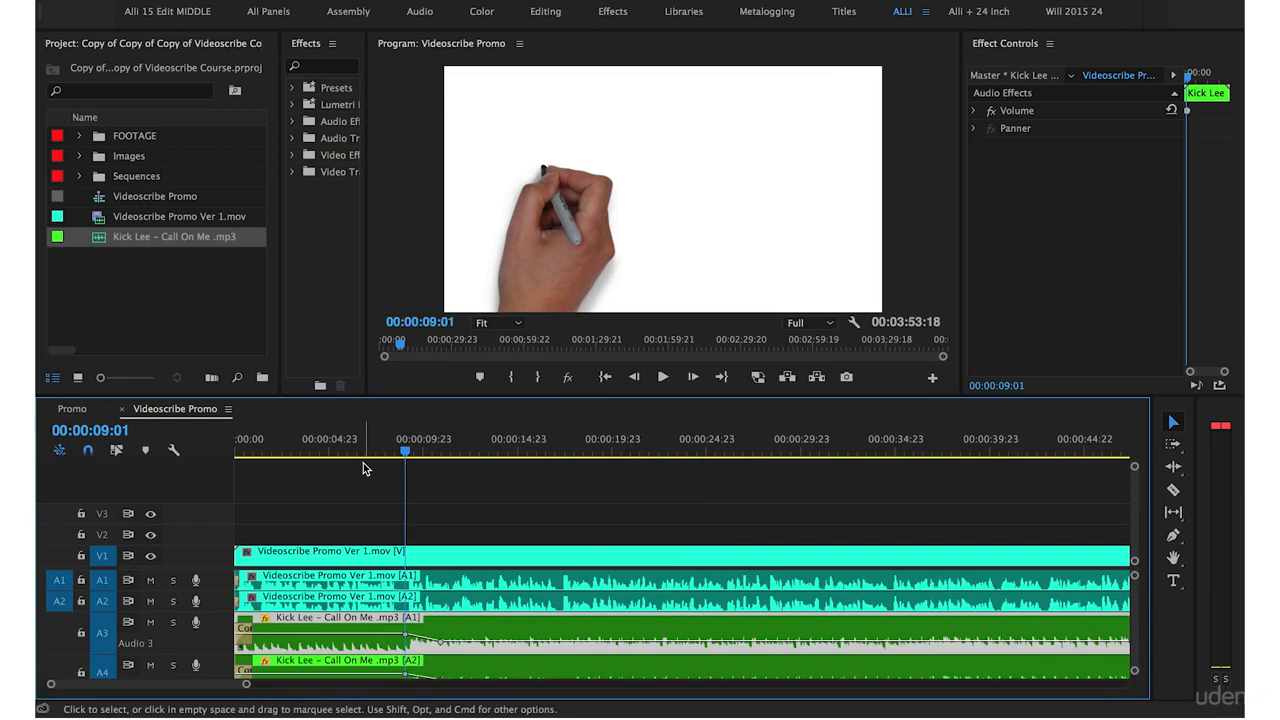
- Play the sequence from 00:00:09:01 to judge the lowered music under the narration
{"action": "key", "text": "space"}
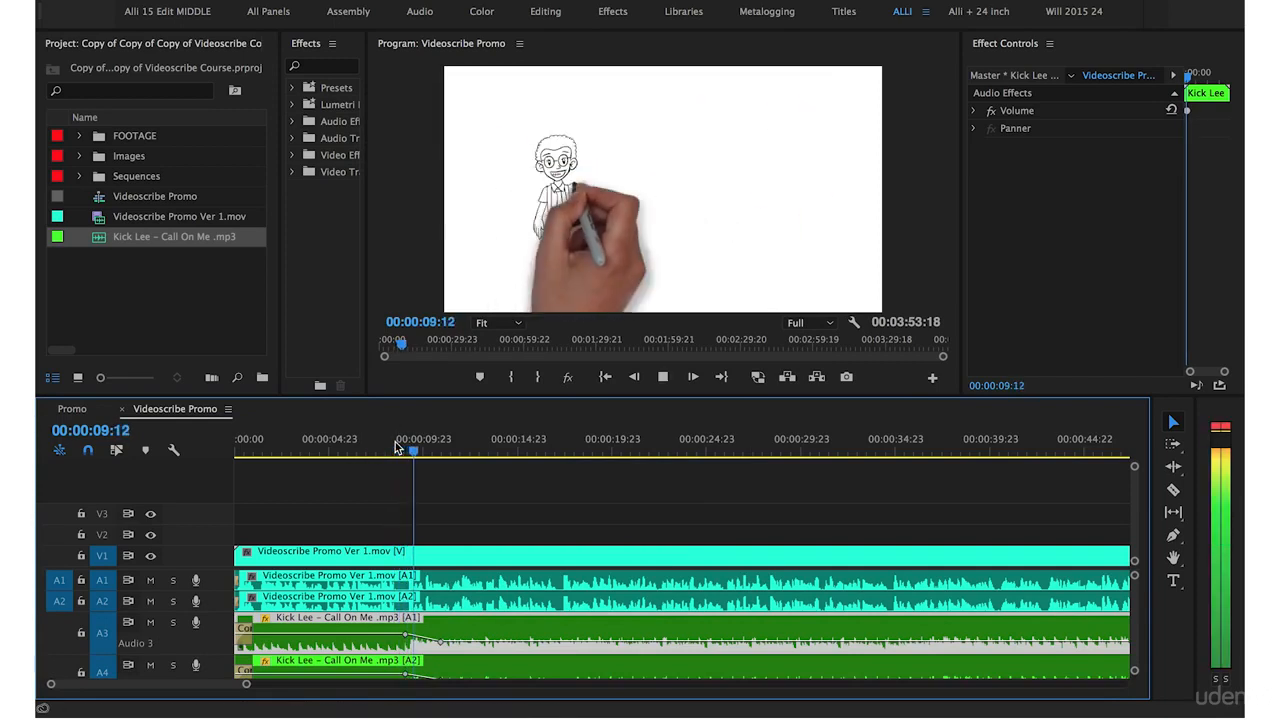
{"action": "key", "text": "minus"}
{"action": "key", "text": "minus"}
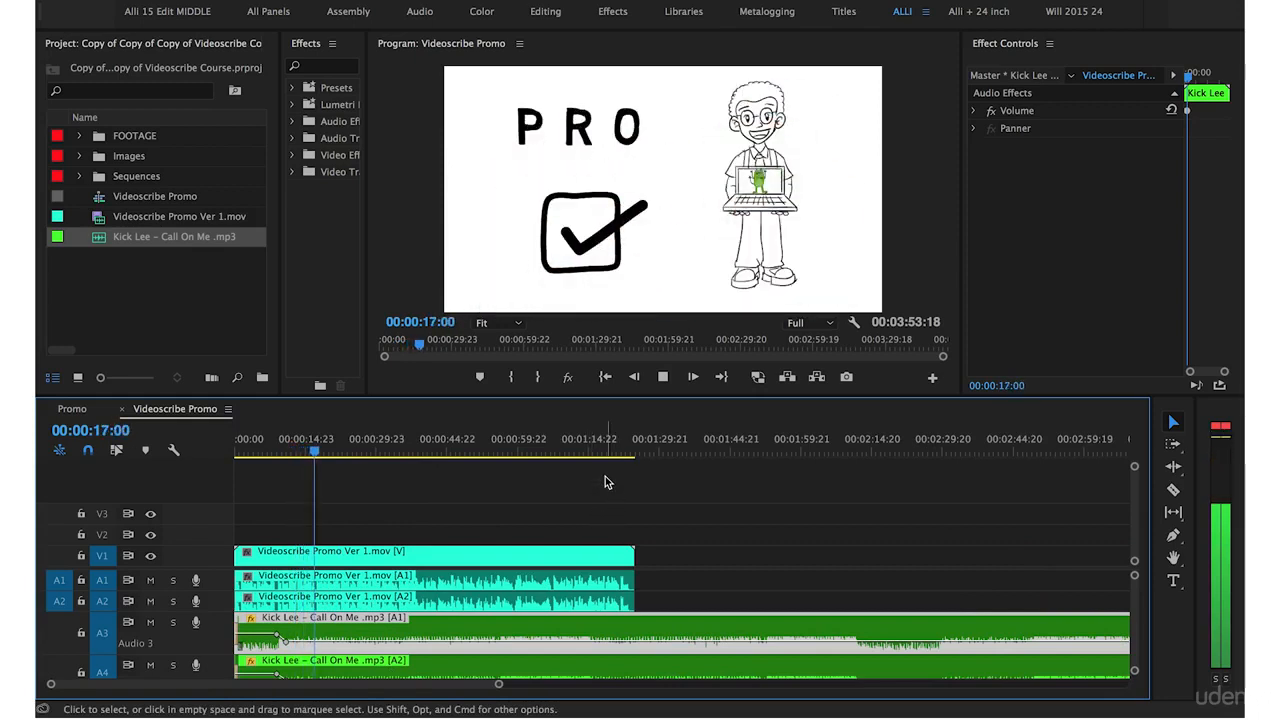
{"action": "key", "text": "space"}
- Cut both music clips at the end of the promo video and delete the excess music beyond it
{"action": "left_click_drag", "start_coordinate": [609, 450], "coordinate": [635, 450]}
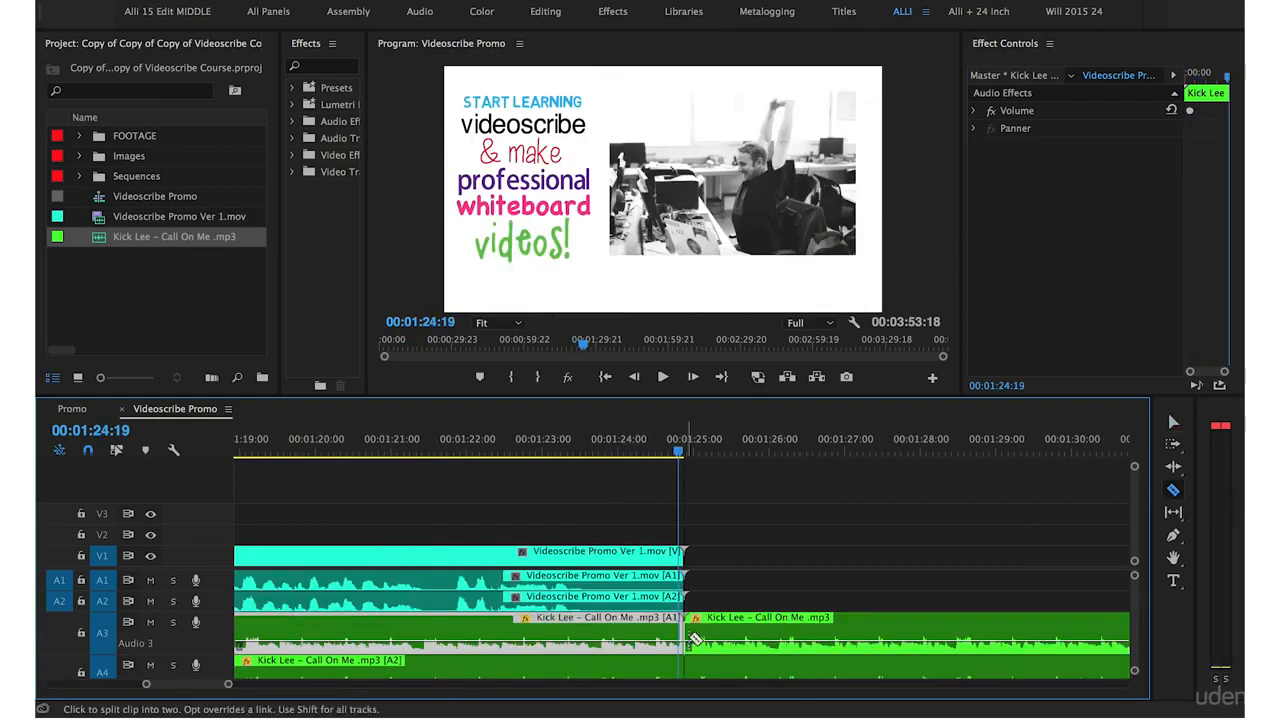
{"action": "left_click", "coordinate": [693, 628]}
{"action": "key", "text": "v"}
{"action": "left_click_drag", "start_coordinate": [712, 591], "coordinate": [737, 677]}
{"action": "key", "text": "Delete"}
{"action": "key", "text": "="}
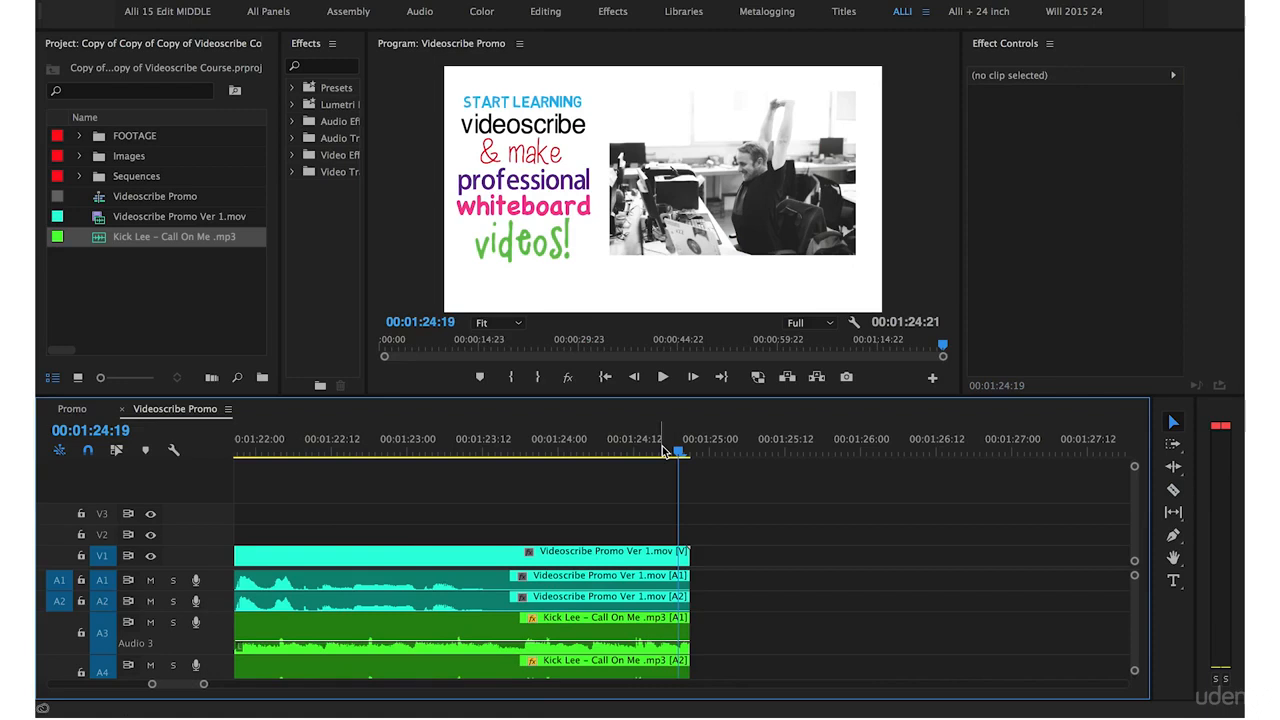
- Add Constant Power fade-outs on all four audio tracks at the end of the sequence
{"action": "key", "text": "Down"}
{"action": "key", "text": "super+shift+d"}
{"action": "key", "text": "-"}
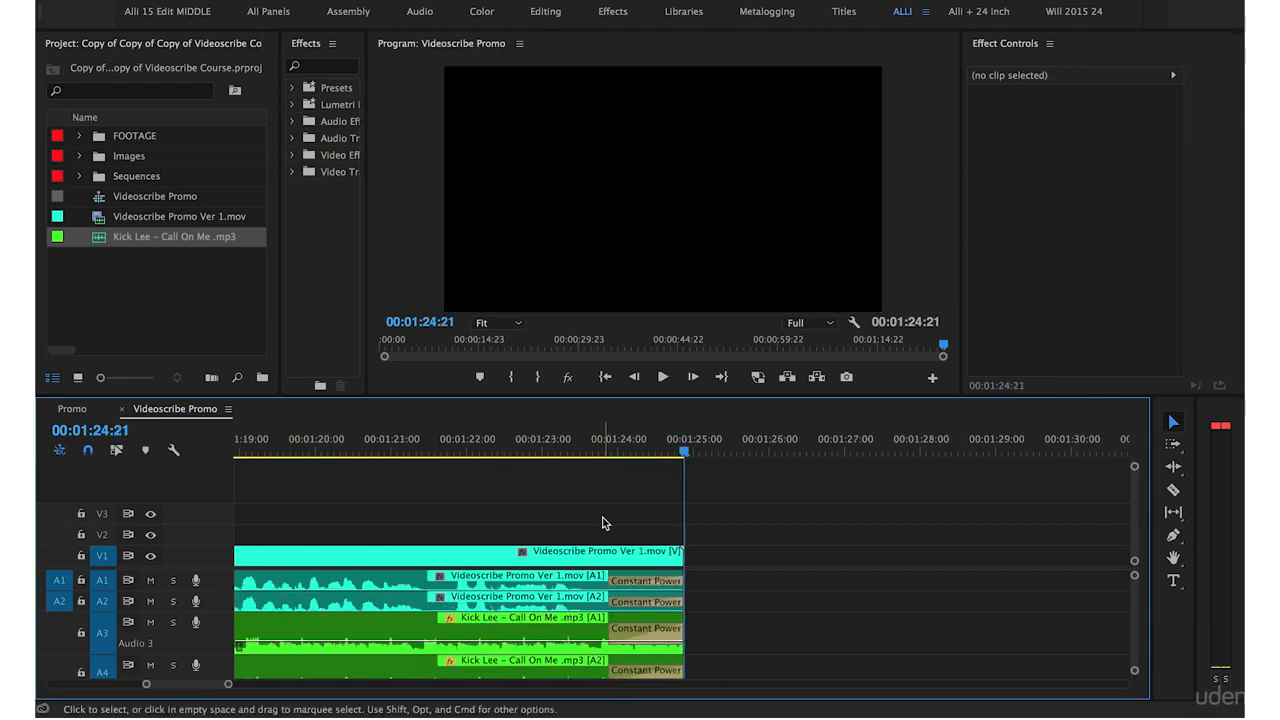
- Play the ending from 00:01:22:21 to check the audio fade-outs
{"action": "left_click_drag", "start_coordinate": [604, 518], "coordinate": [680, 640]}
{"action": "left_click_drag", "start_coordinate": [582, 452], "coordinate": [535, 455]}
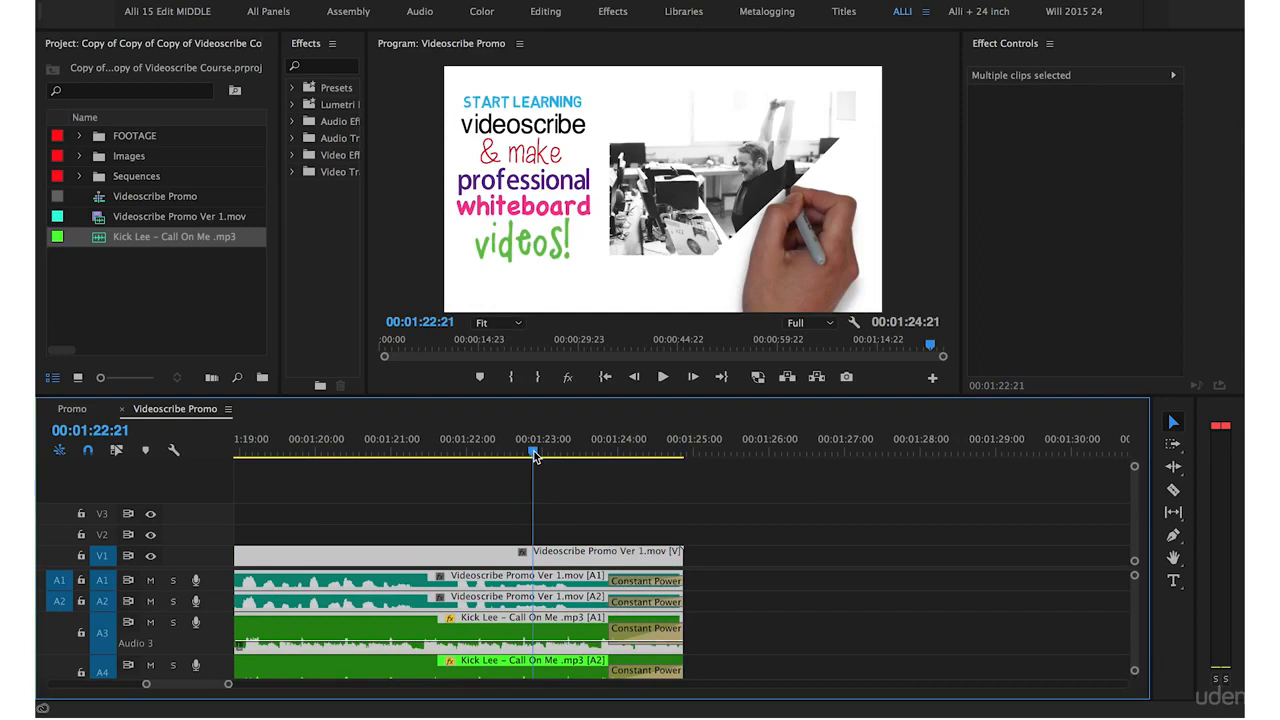
{"action": "key", "text": "space"}
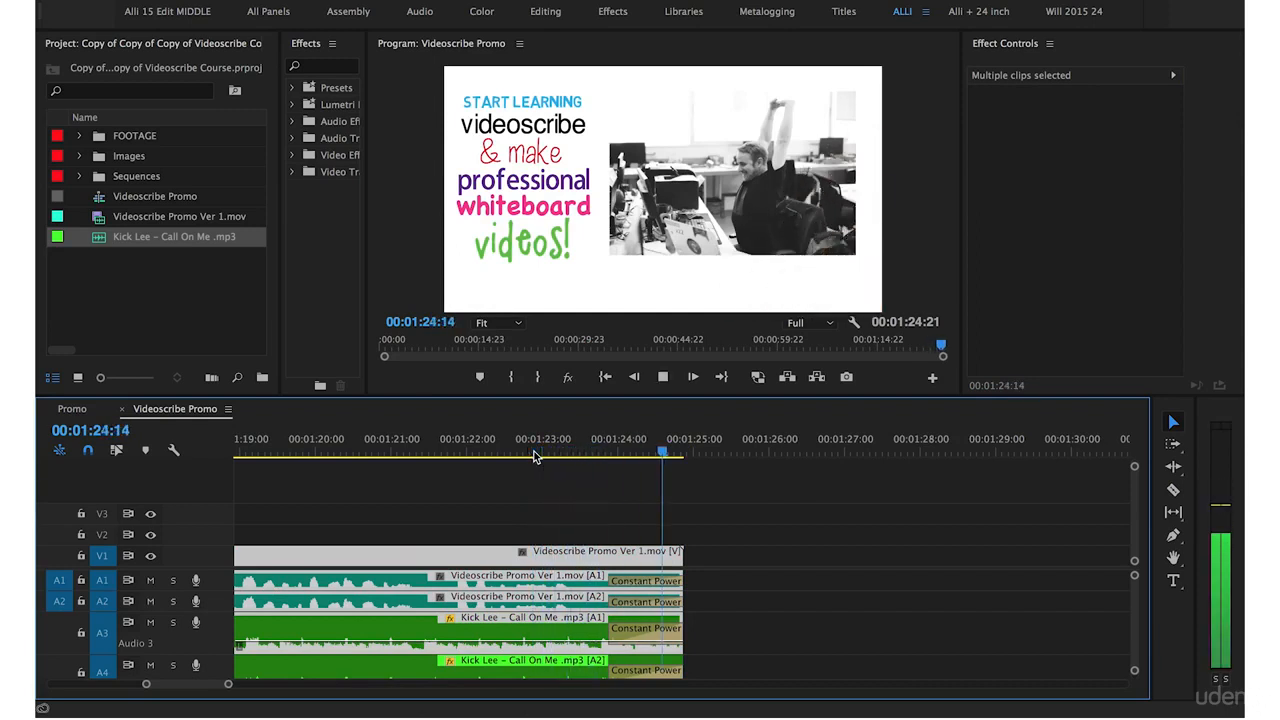
- Add a Cross Dissolve to the end of the video clip and play the ending from 00:01:23:04
{"action": "left_click", "coordinate": [631, 502]}
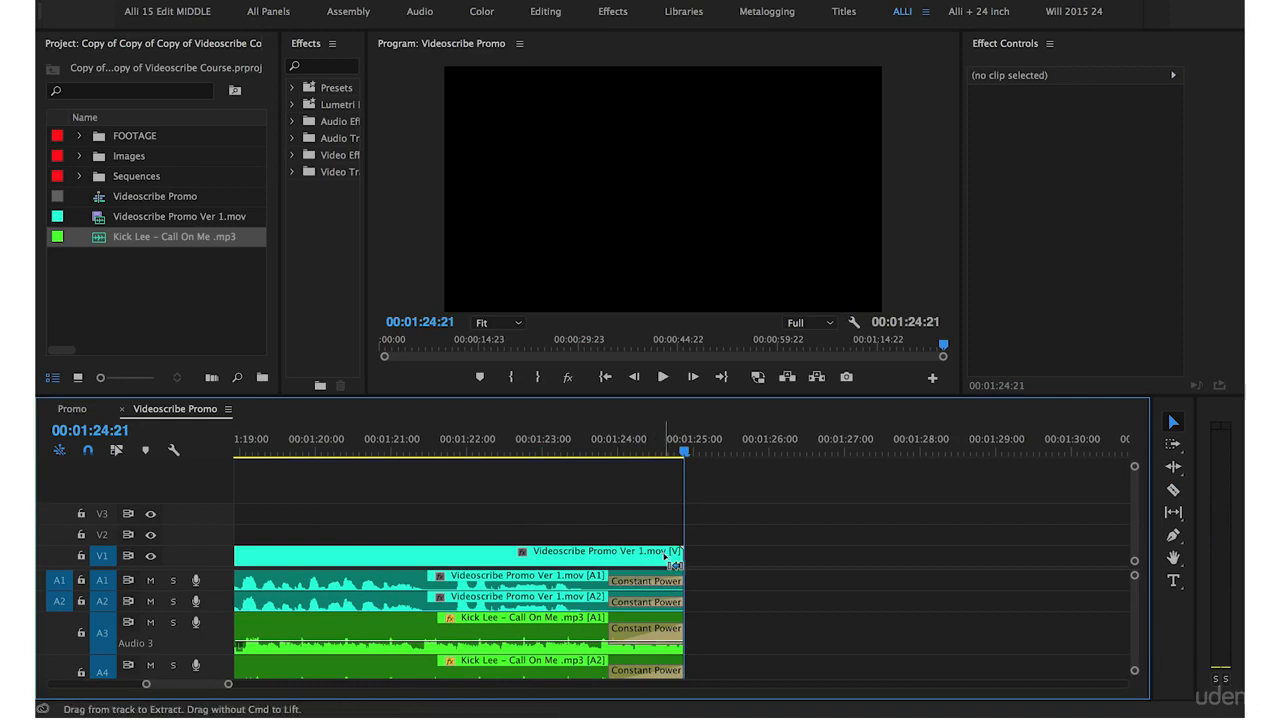
{"action": "key", "text": "super+d"}
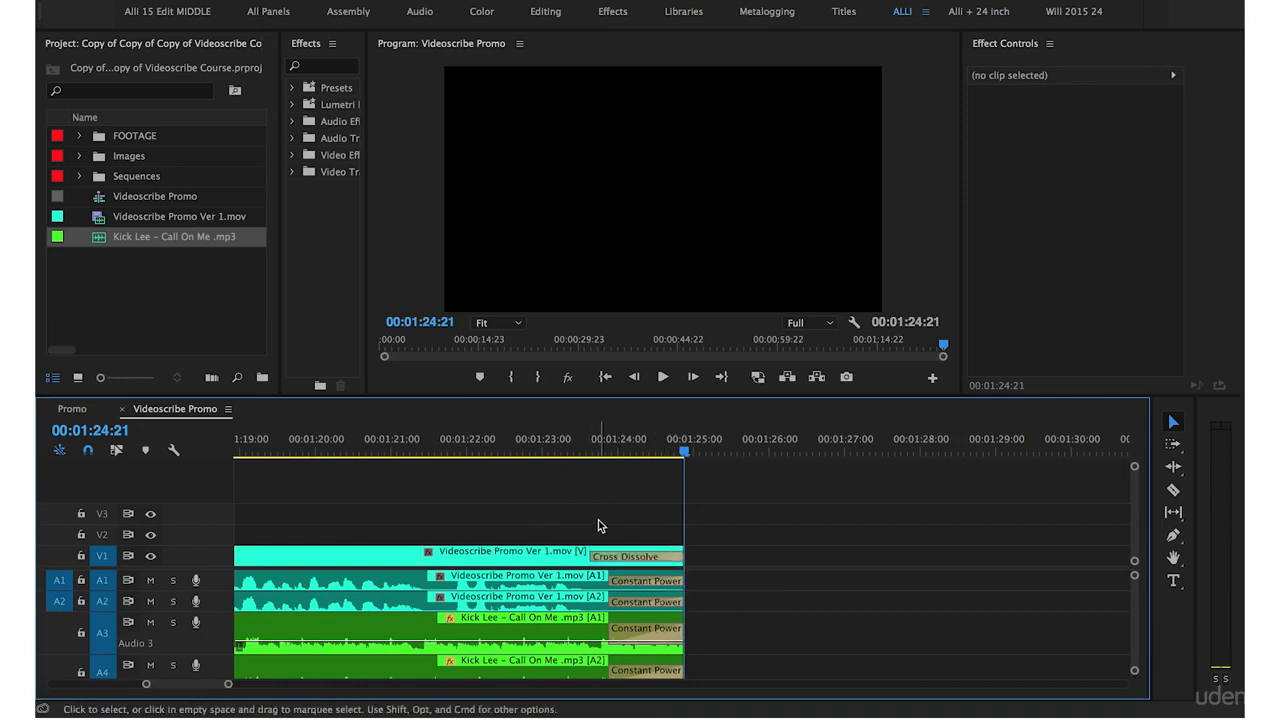
{"action": "left_click", "coordinate": [556, 450]}
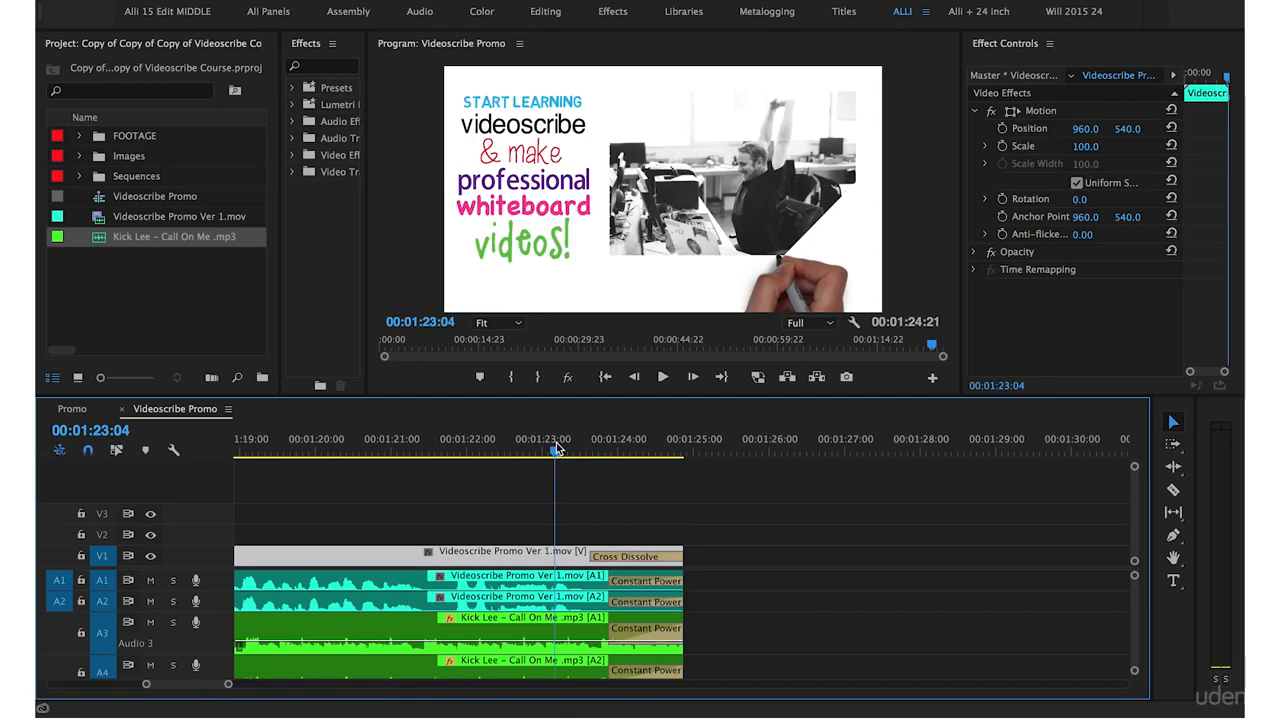
{"action": "key", "text": "space"}
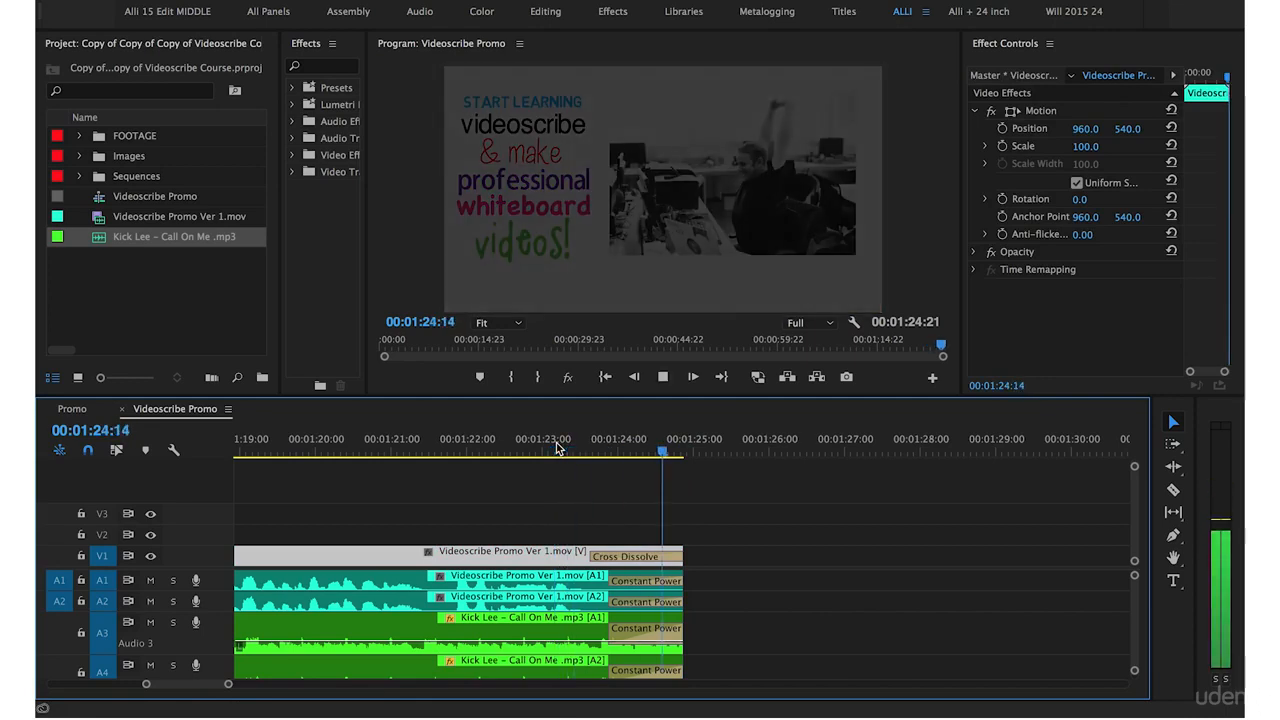
{"action": "key", "text": "minus"}
{"action": "key", "text": "minus"}
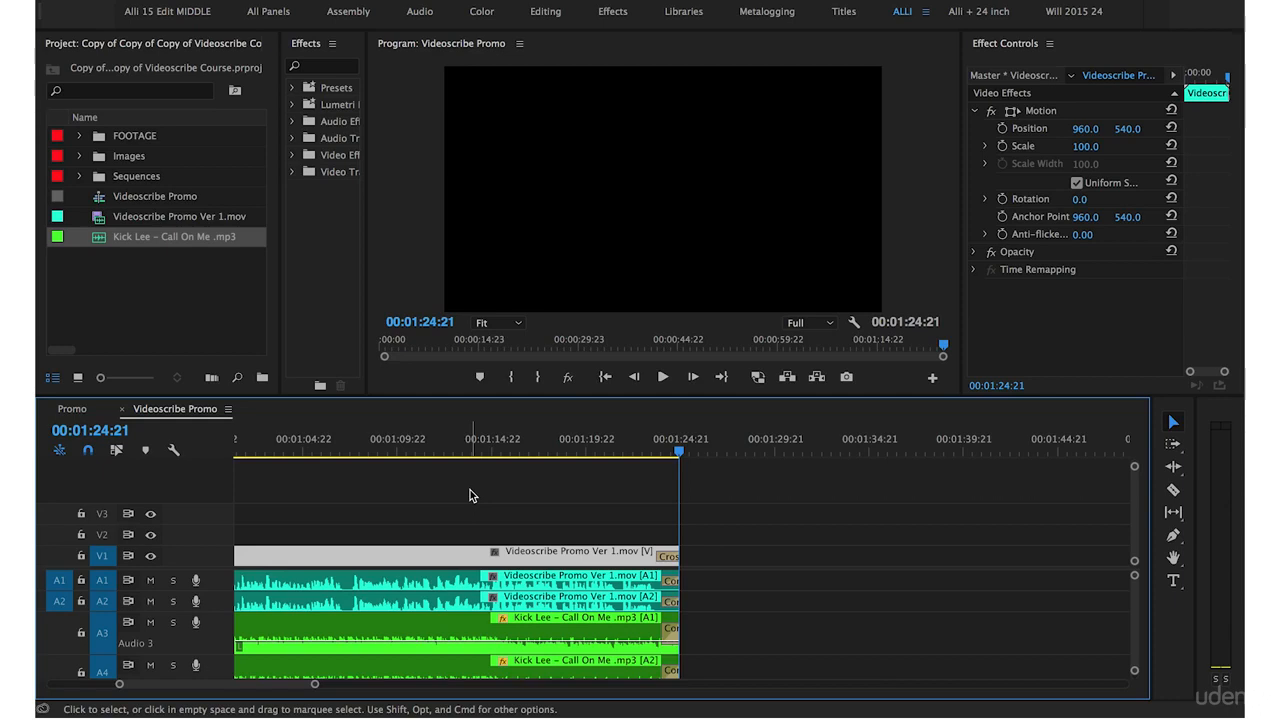
- Mark the sequence's out point at 00:01:24:21 and its in point at 00:00:00:00
{"action": "key", "text": "o"}
{"action": "key", "text": "minus"}
{"action": "key", "text": "minus"}
{"action": "key", "text": "minus"}
{"action": "key", "text": "minus"}
{"action": "left_click_drag", "start_coordinate": [278, 443], "coordinate": [163, 443]}
{"action": "key", "text": "equal"}
{"action": "key", "text": "equal"}
{"action": "key", "text": "equal"}
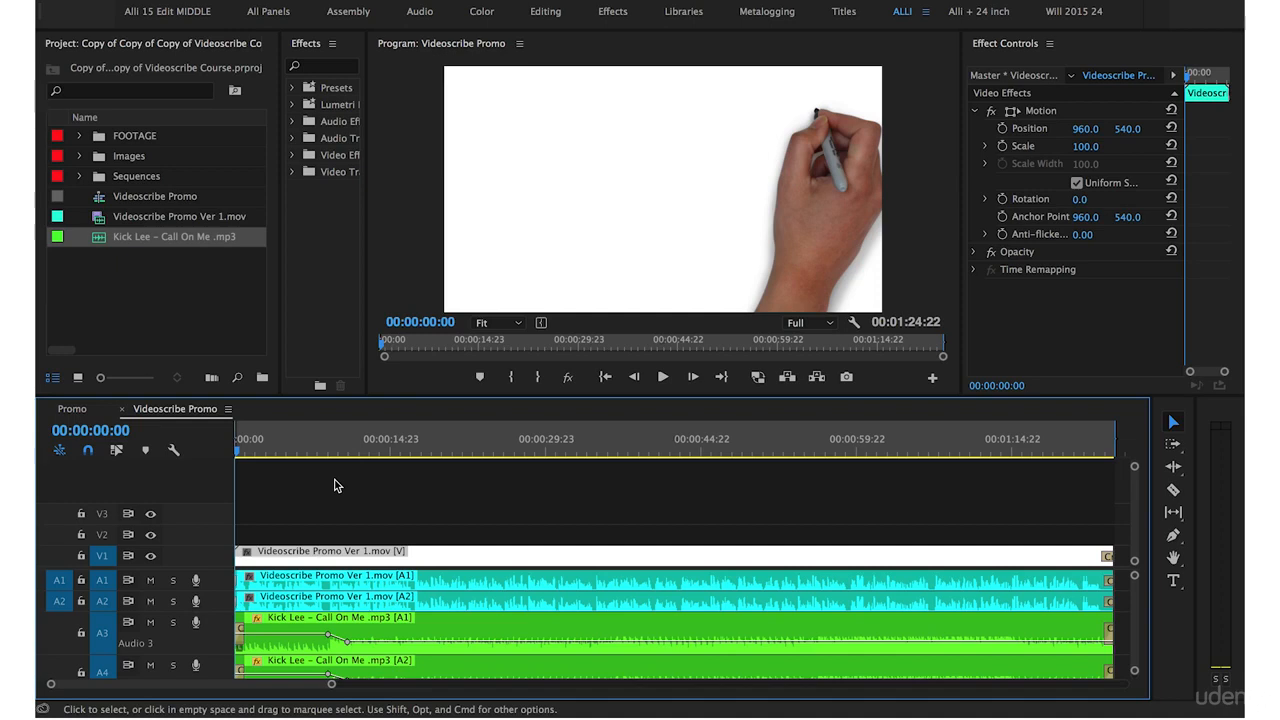
- Move the playhead to 00:00:04:13, clear the clip selection and save the project
{"action": "key", "text": "minus"}
{"action": "key", "text": "minus"}
{"action": "left_click", "coordinate": [249, 451]}
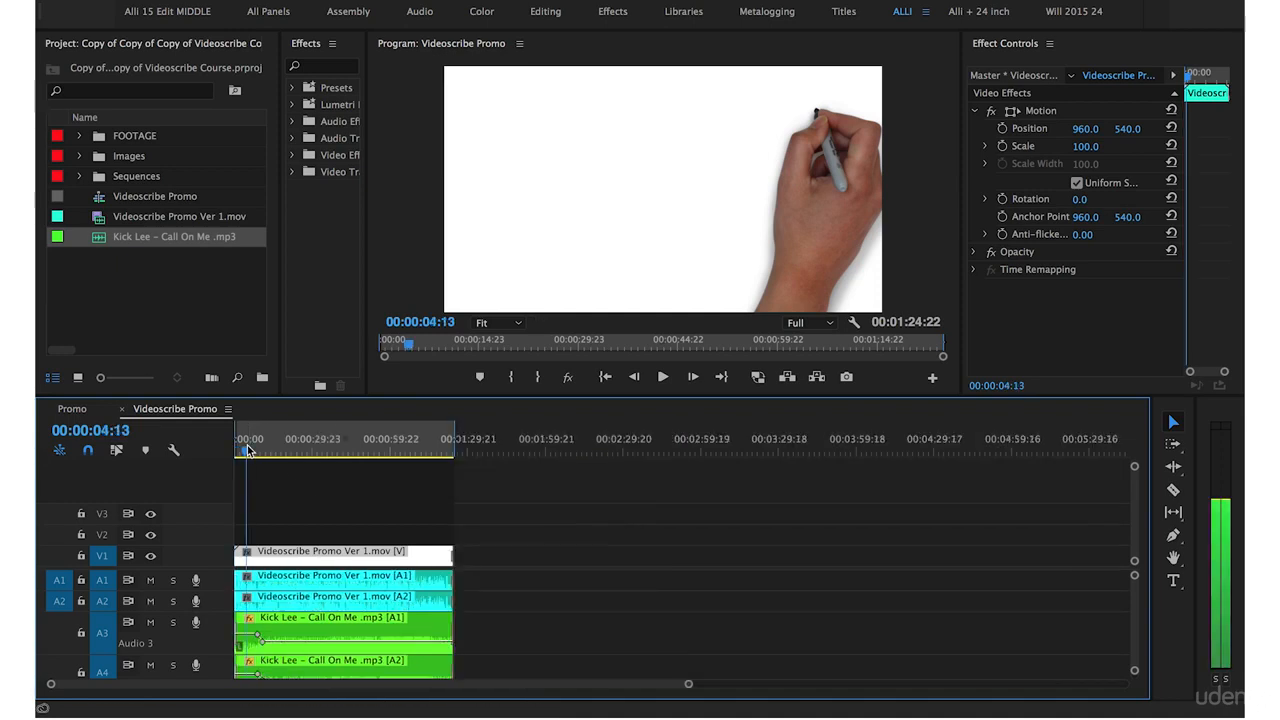
{"action": "left_click", "coordinate": [428, 483]}
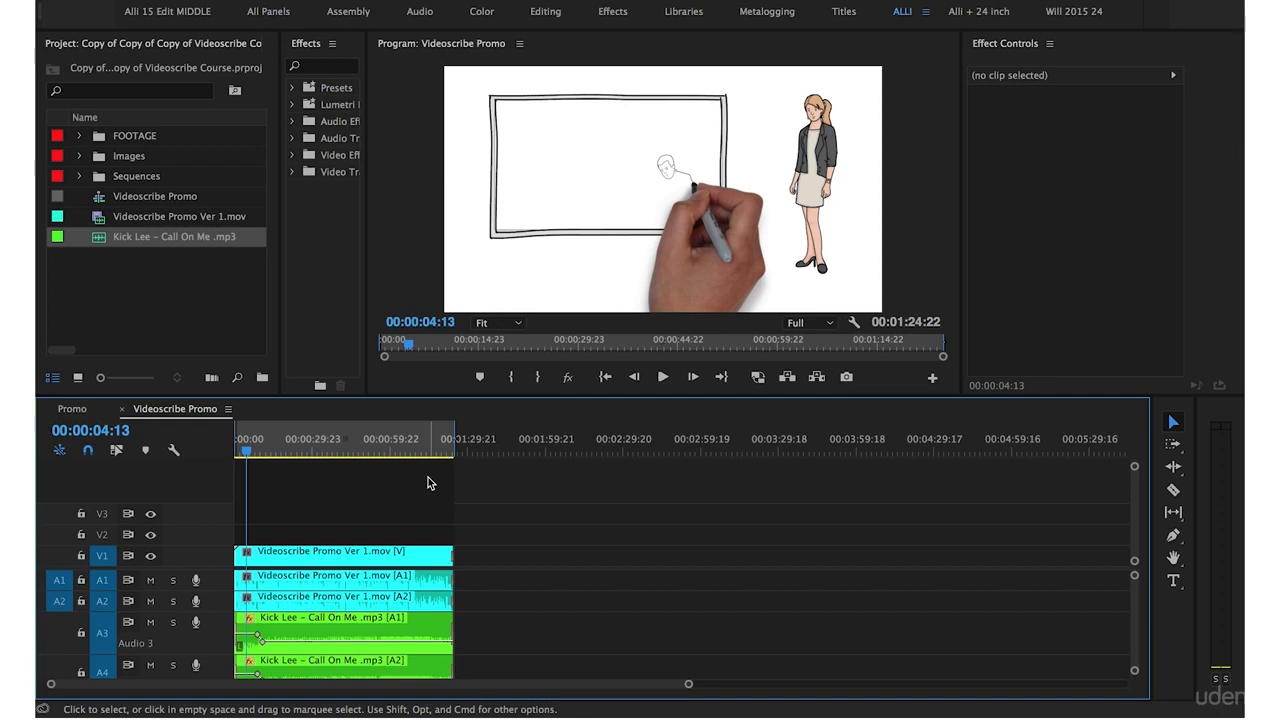
{"action": "key", "text": "super+s"}
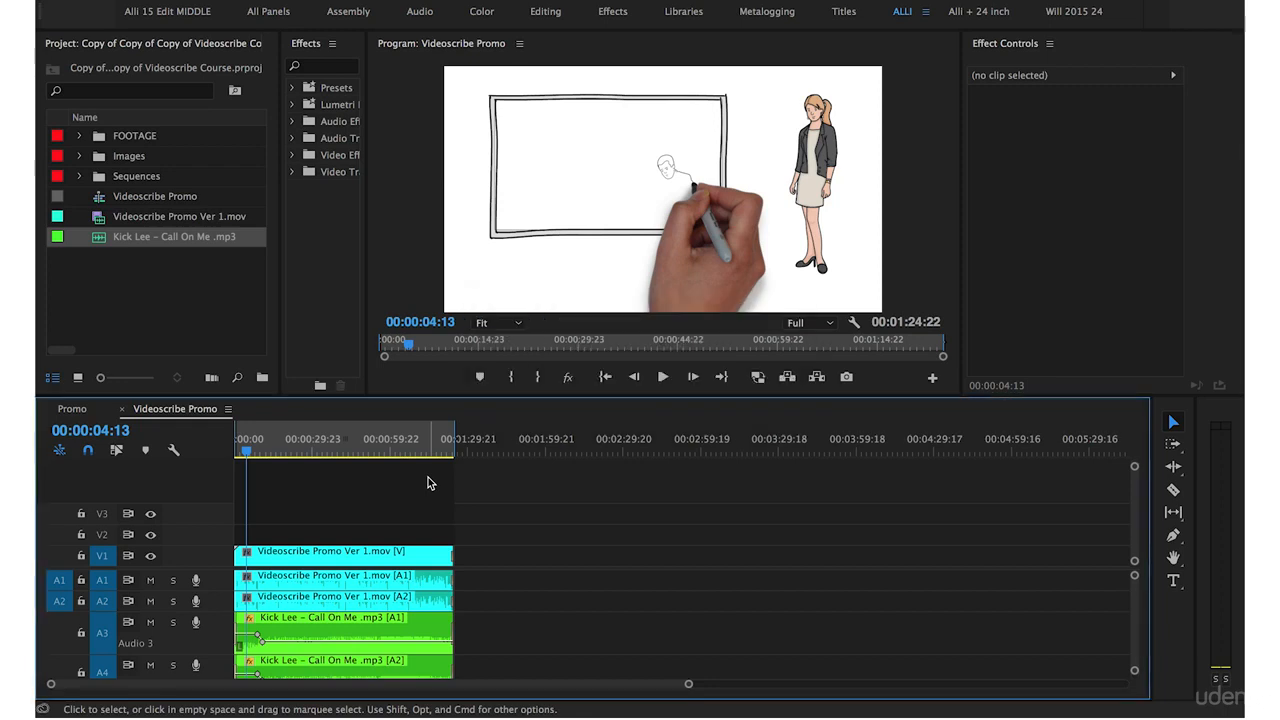